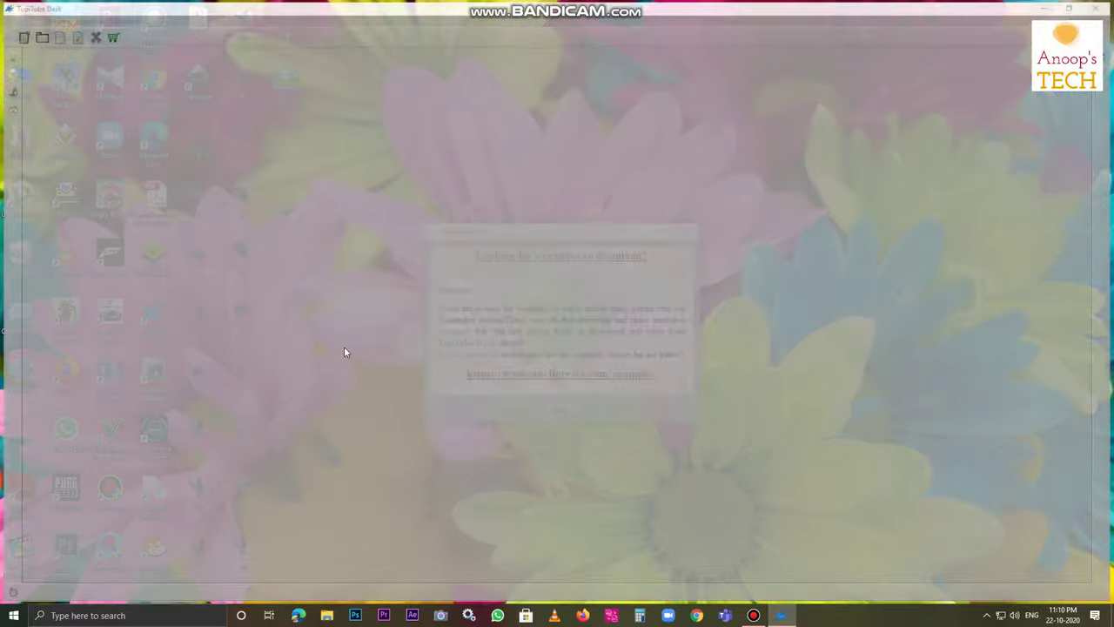
Dismiss the startup message and create a new project named crow with the default settings.
{"action": "left_click", "coordinate": [561, 411]}
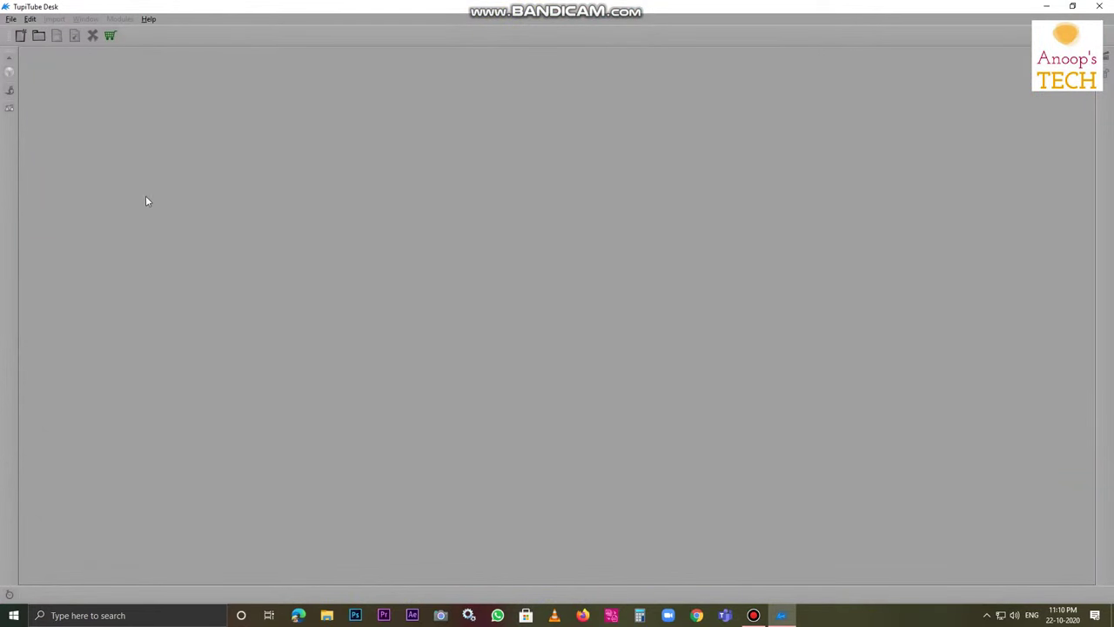
{"action": "left_click", "coordinate": [22, 39]}
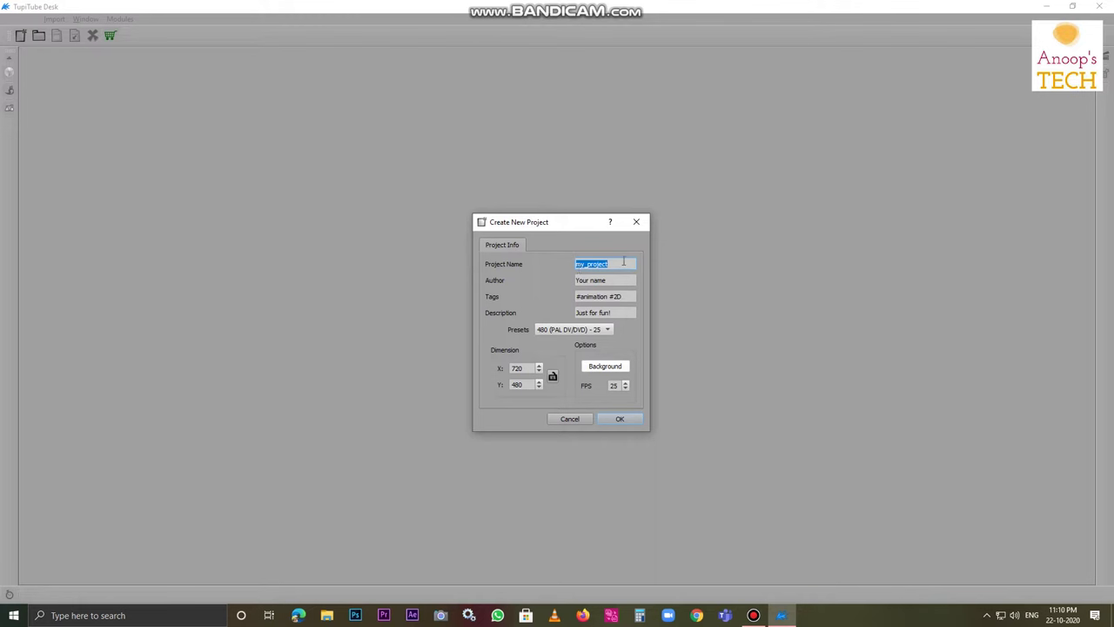
{"action": "type", "text": "crow"}
{"action": "left_click", "coordinate": [619, 421]}
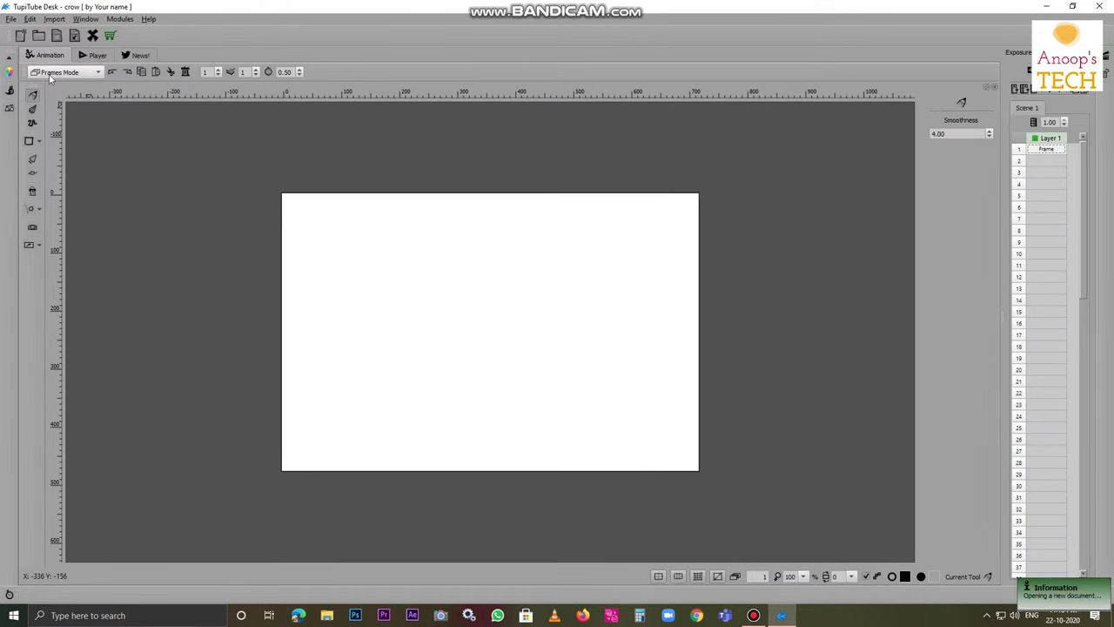
Switch to Static BG Mode and import the bg image from the Desktop as the background.
{"action": "left_click", "coordinate": [78, 72]}
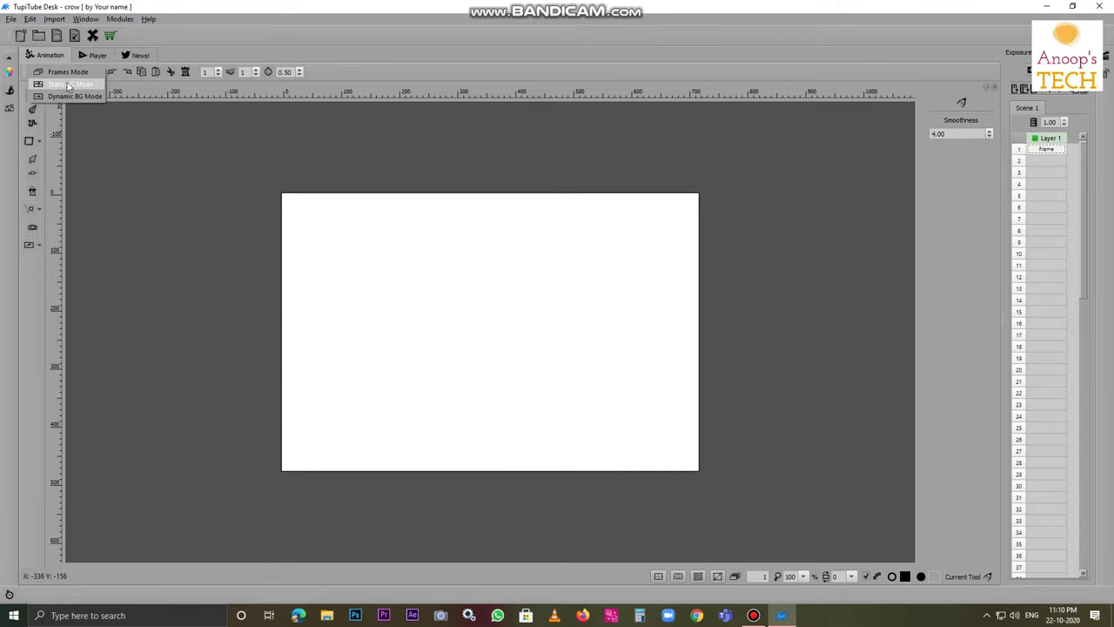
{"action": "left_click", "coordinate": [70, 84]}
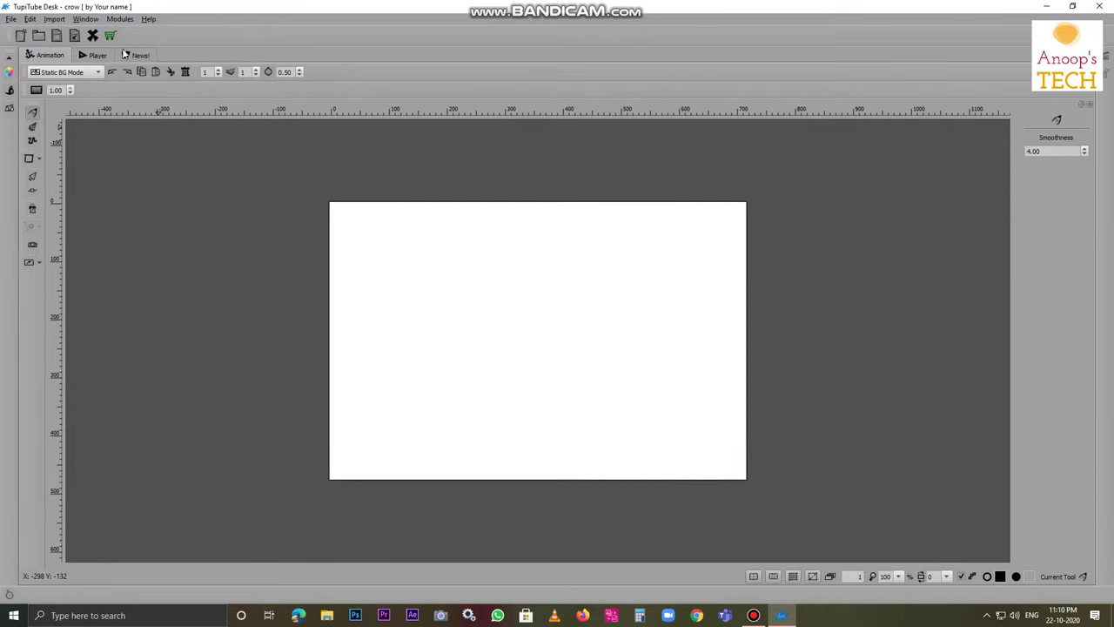
{"action": "left_click", "coordinate": [53, 19]}
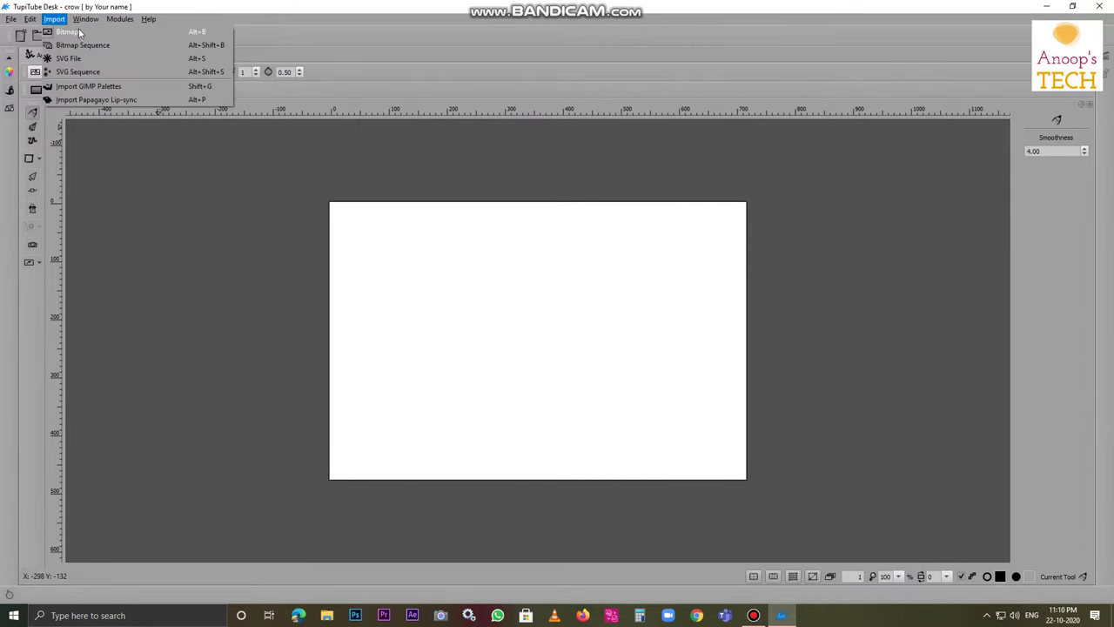
{"action": "left_click", "coordinate": [85, 32]}
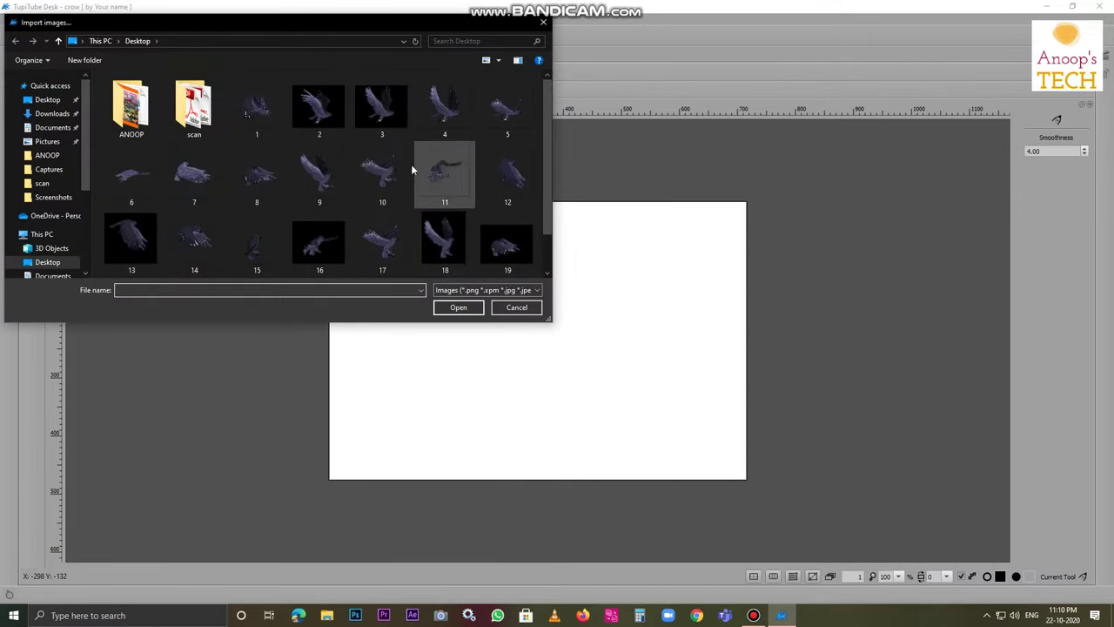
{"action": "scroll", "coordinate": [384, 200], "scroll_direction": "down", "scroll_amount": 1}
{"action": "double_click", "coordinate": [139, 252]}
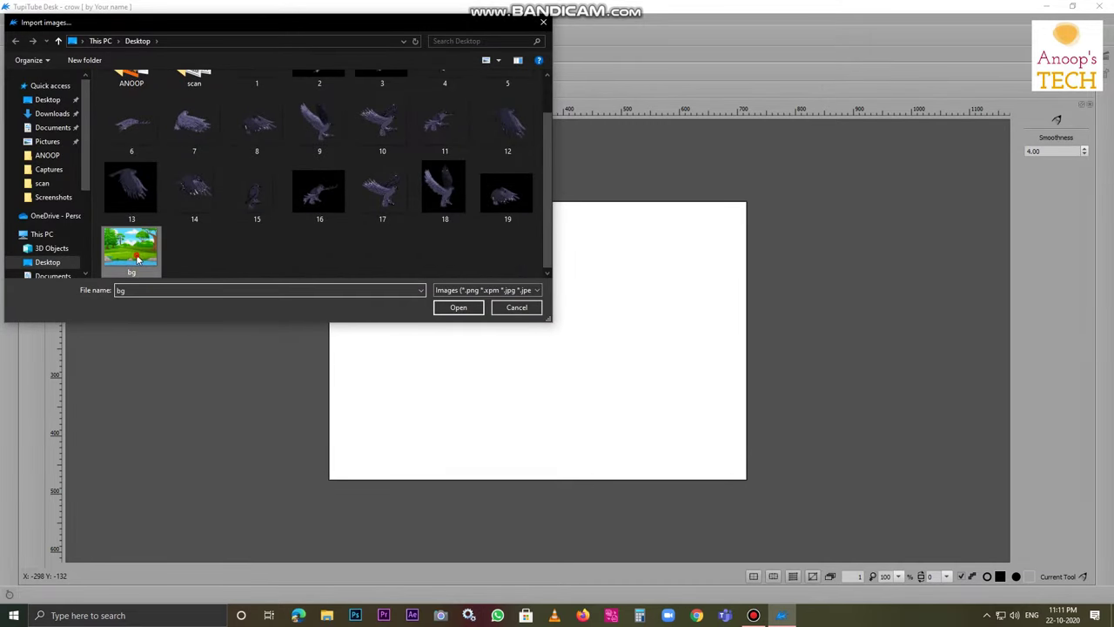
{"action": "left_click", "coordinate": [547, 344]}
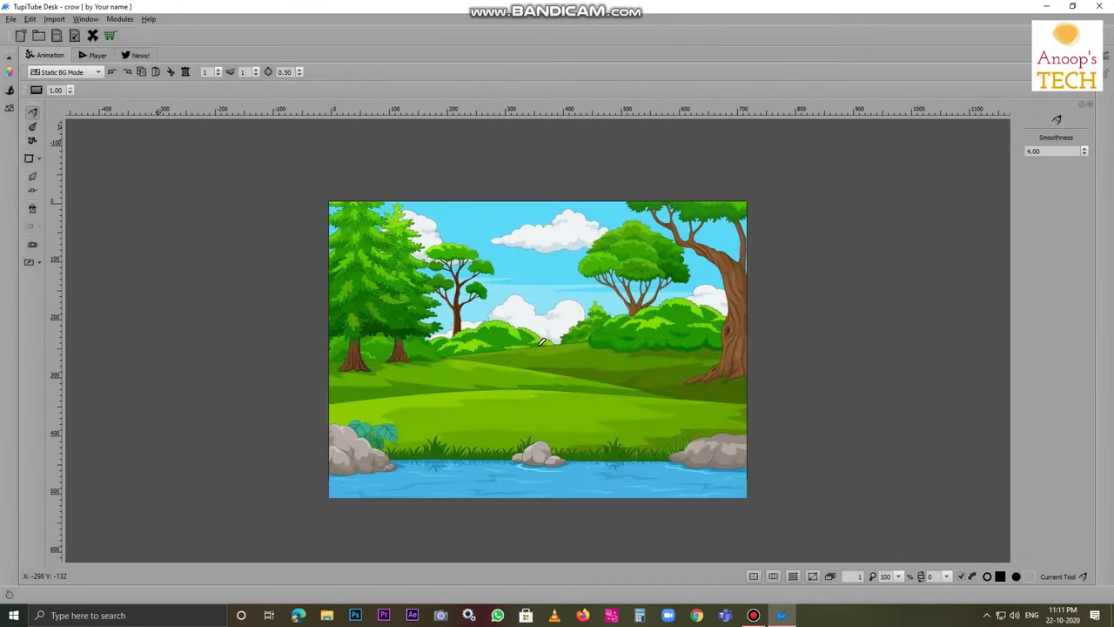
Enlarge the background image with the selection tool, mainly in width, so it extends past both sides of the canvas.
{"action": "left_click", "coordinate": [33, 180]}
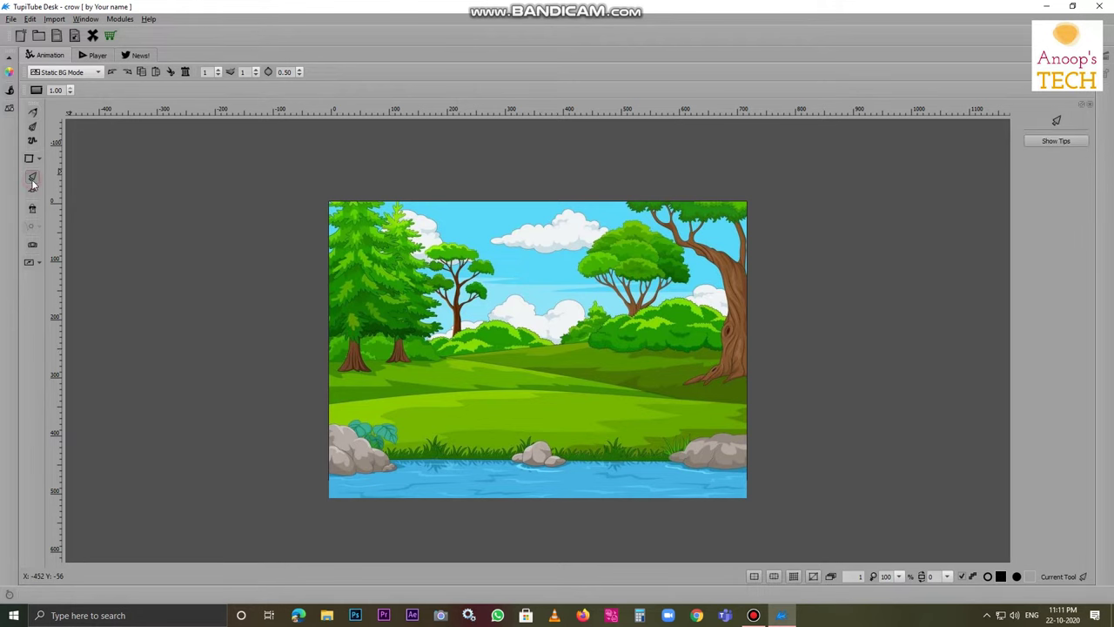
{"action": "left_click", "coordinate": [531, 309]}
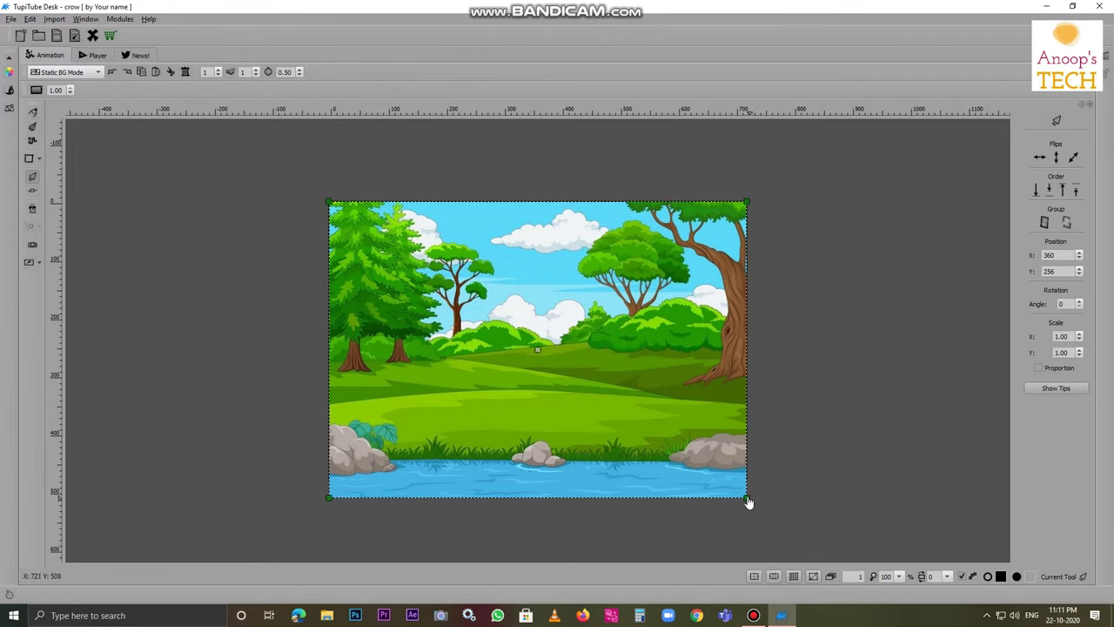
{"action": "left_click_drag", "start_coordinate": [749, 502], "coordinate": [773, 507]}
{"action": "left_click", "coordinate": [874, 374]}
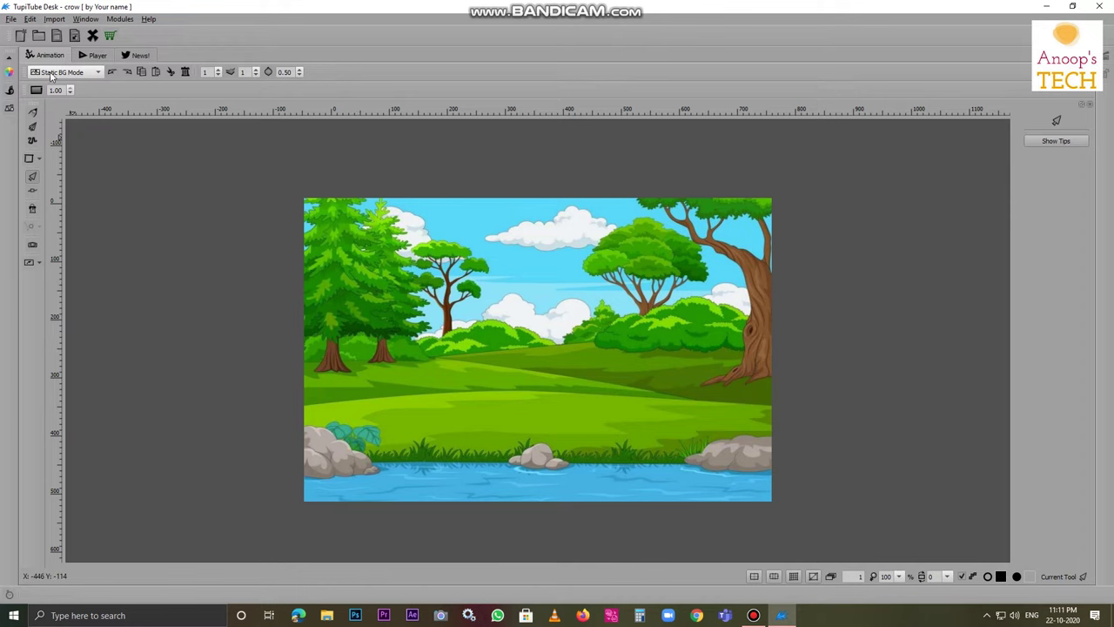
In Frames Mode, import crow image 1 into frame 1 and move it to the scene's left edge, about X -25, Y 281.
{"action": "left_click", "coordinate": [93, 76]}
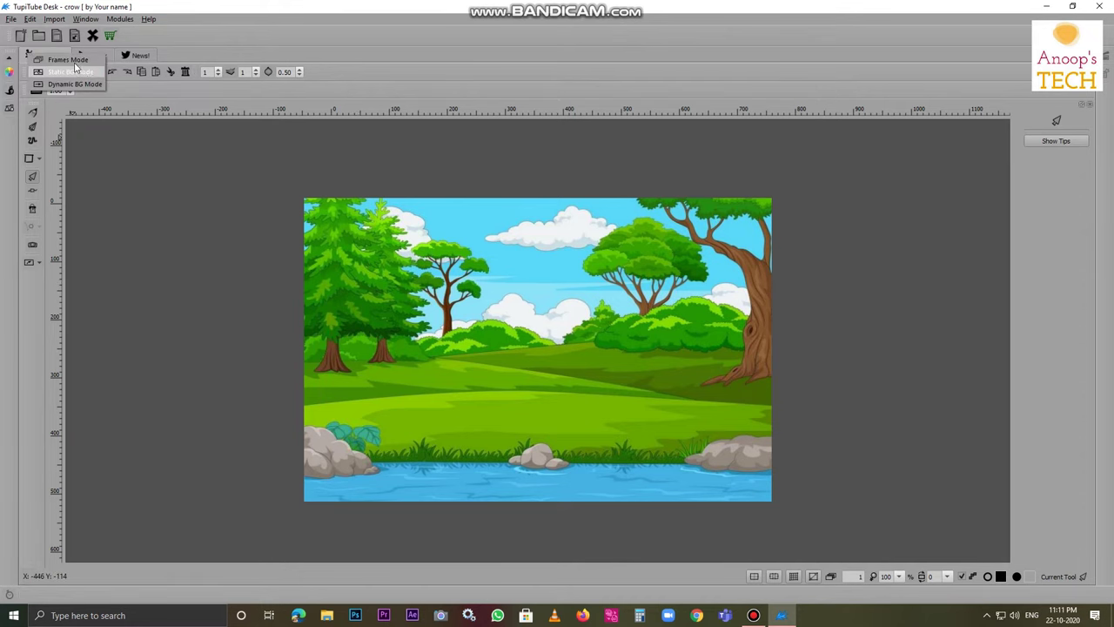
{"action": "left_click", "coordinate": [85, 61]}
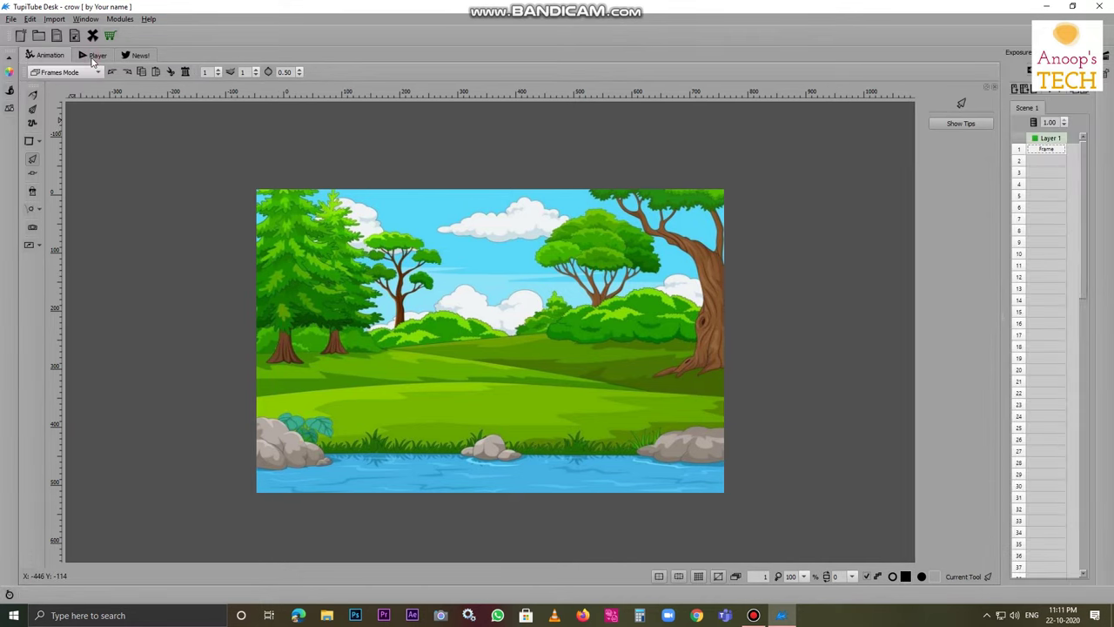
{"action": "left_click", "coordinate": [1049, 150]}
{"action": "left_click", "coordinate": [54, 19]}
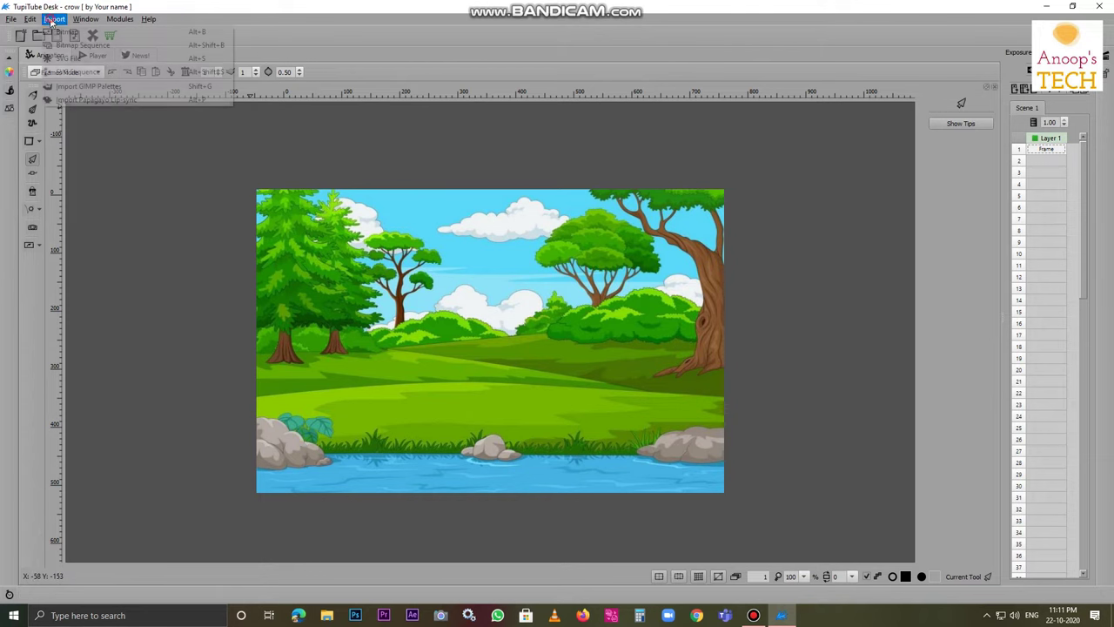
{"action": "left_click", "coordinate": [58, 32]}
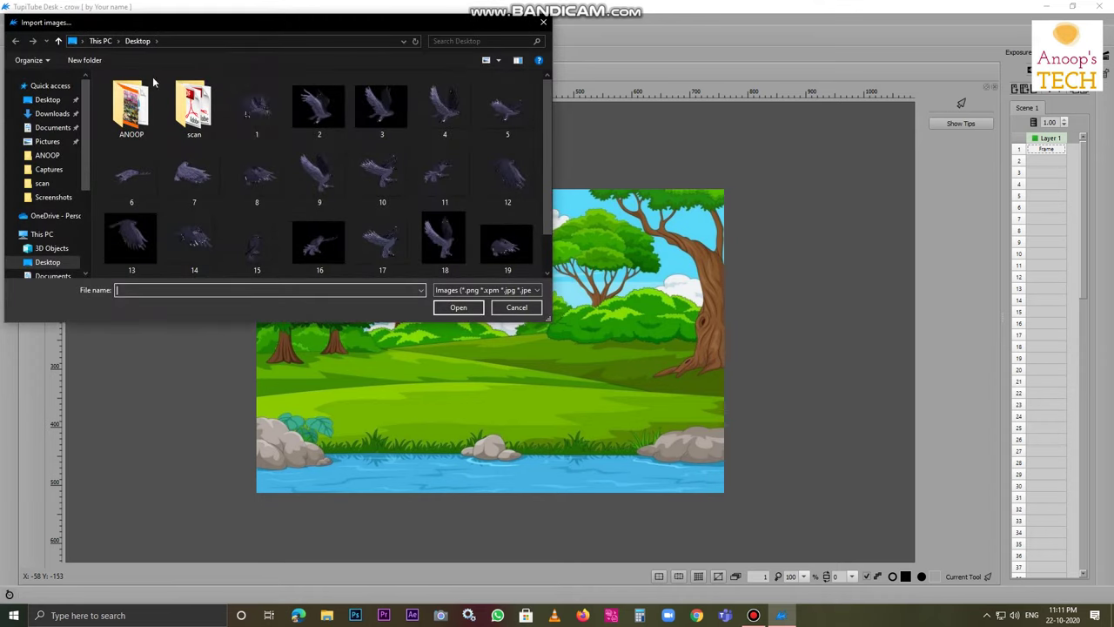
{"action": "double_click", "coordinate": [257, 108]}
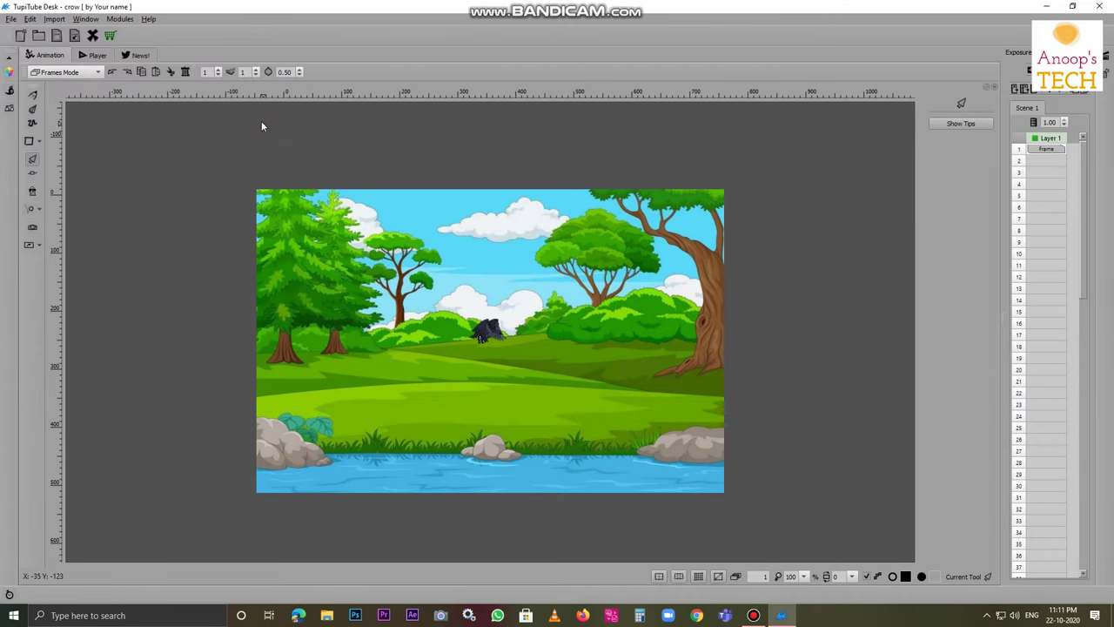
{"action": "left_click_drag", "start_coordinate": [485, 342], "coordinate": [266, 364]}
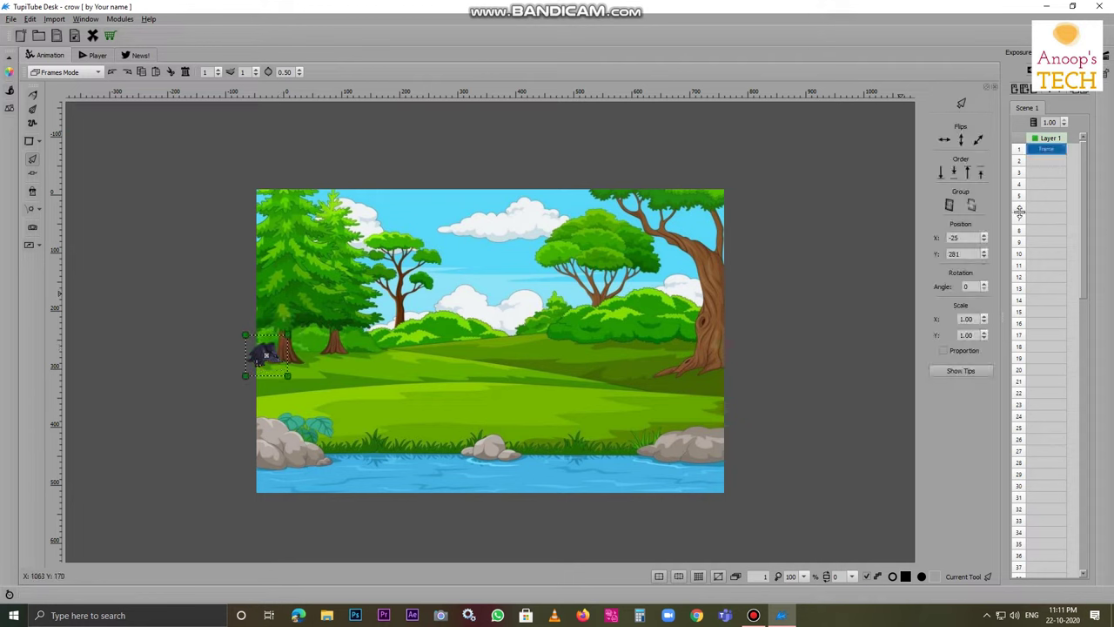
Add frame 2, import crow image 2 and place it near the left edge at about X -4, Y 276.
{"action": "left_click", "coordinate": [1041, 159]}
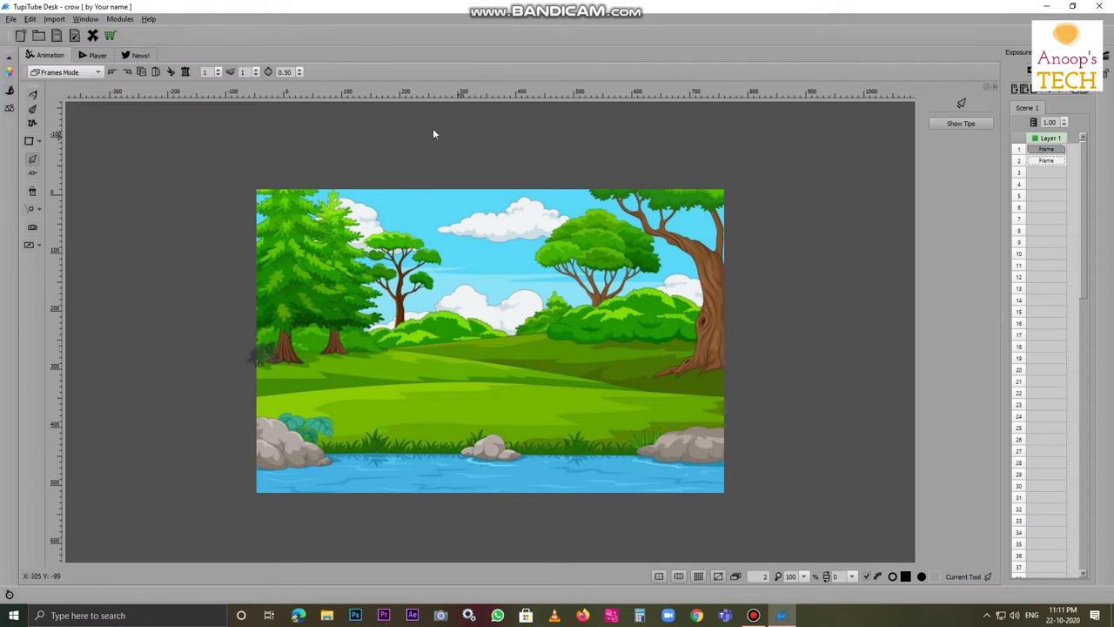
{"action": "left_click", "coordinate": [54, 19]}
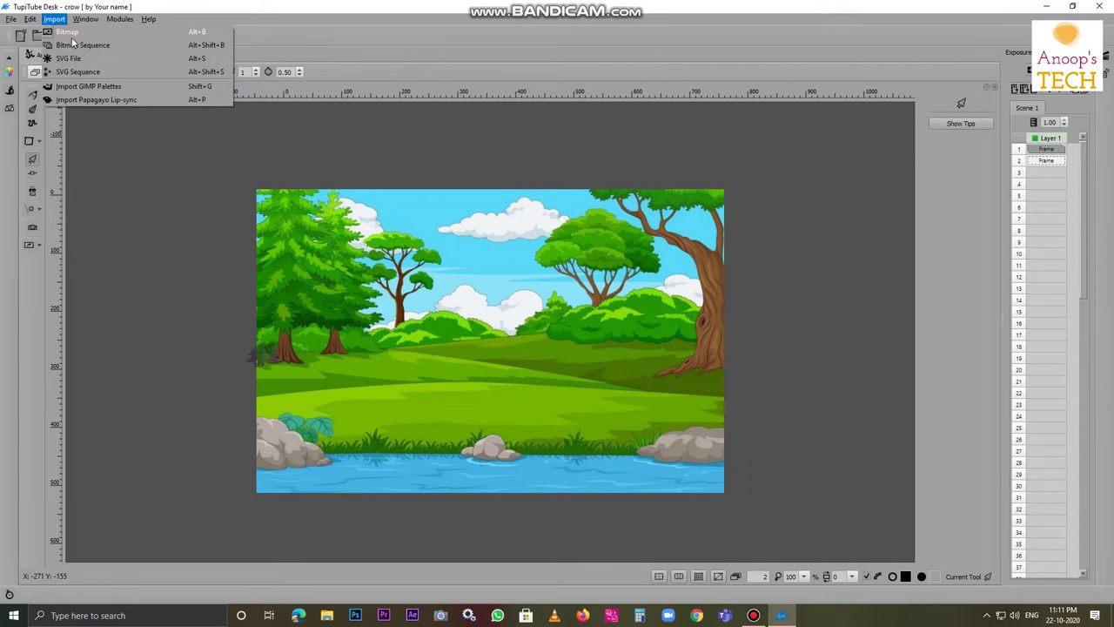
{"action": "left_click", "coordinate": [74, 42]}
{"action": "left_click", "coordinate": [319, 106]}
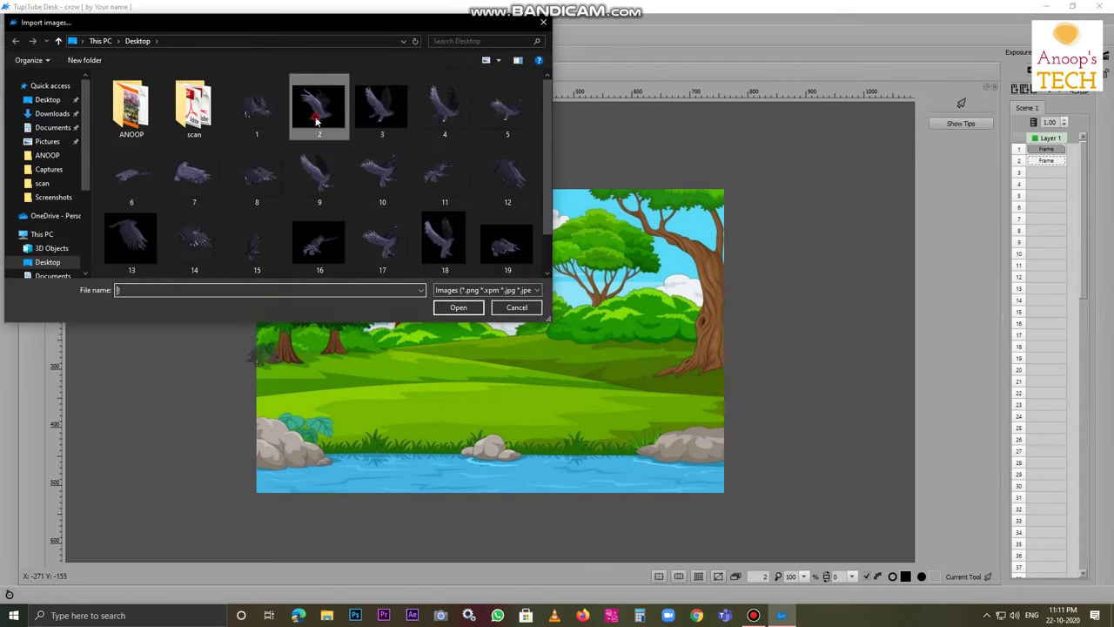
{"action": "double_click", "coordinate": [316, 113]}
{"action": "left_click_drag", "start_coordinate": [502, 334], "coordinate": [278, 353]}
Add frame 3, import crow image 3 and place it slightly to the right of the previous frame's crow.
{"action": "left_click", "coordinate": [1050, 161]}
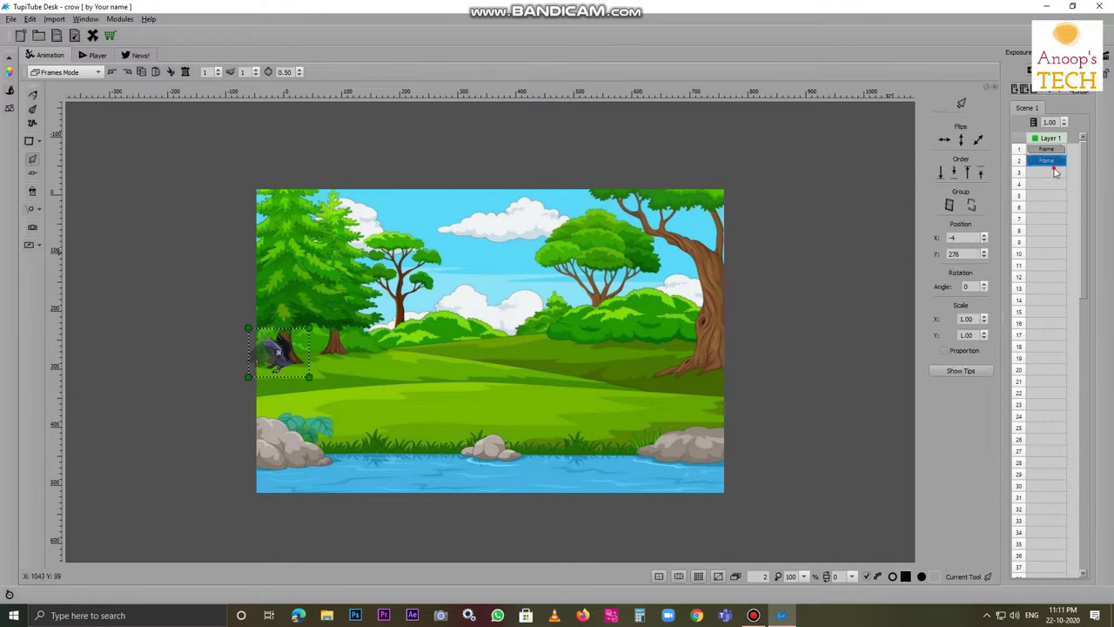
{"action": "left_click", "coordinate": [1055, 171]}
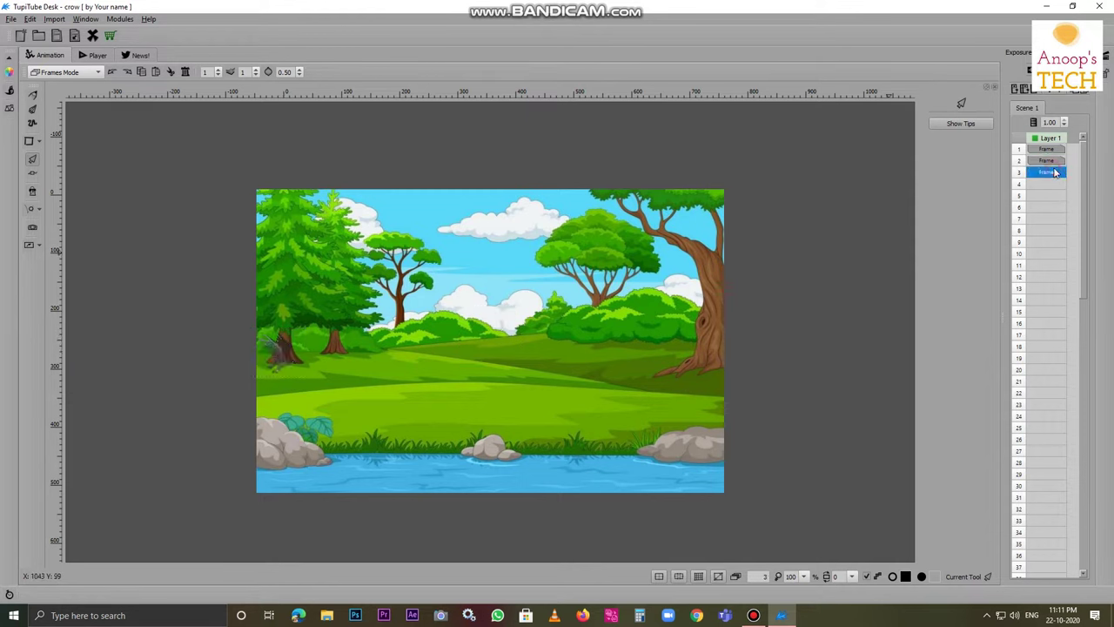
{"action": "left_click", "coordinate": [53, 19]}
{"action": "left_click", "coordinate": [87, 34]}
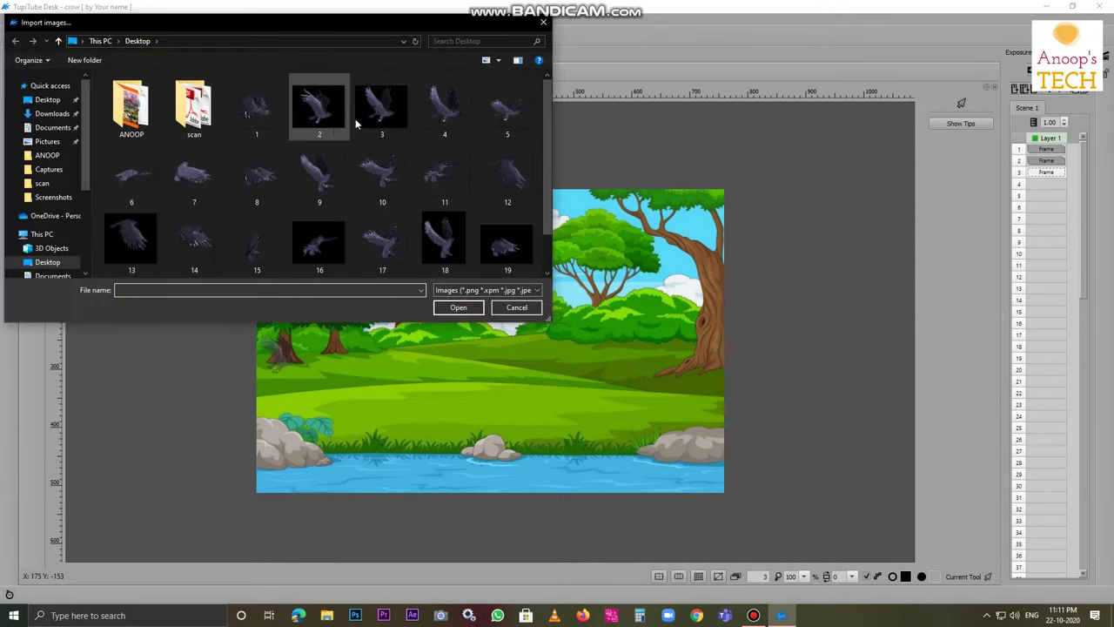
{"action": "double_click", "coordinate": [381, 109]}
{"action": "left_click_drag", "start_coordinate": [486, 341], "coordinate": [300, 367]}
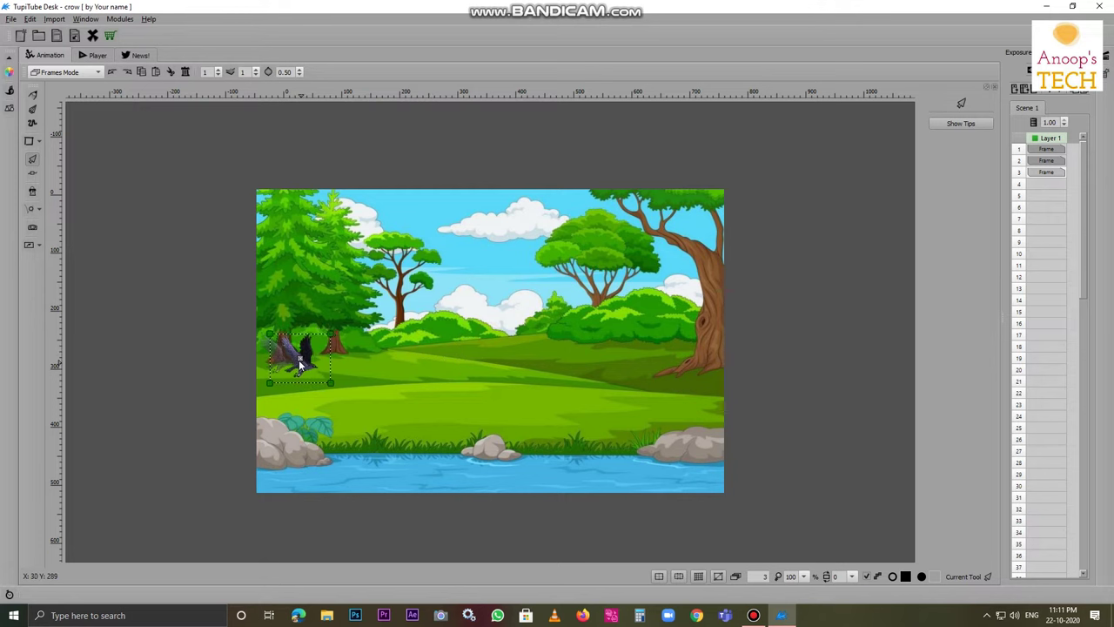
Add frame 4, import crow image 4 and place it at about X 53, Y 287.
{"action": "left_click", "coordinate": [1039, 185]}
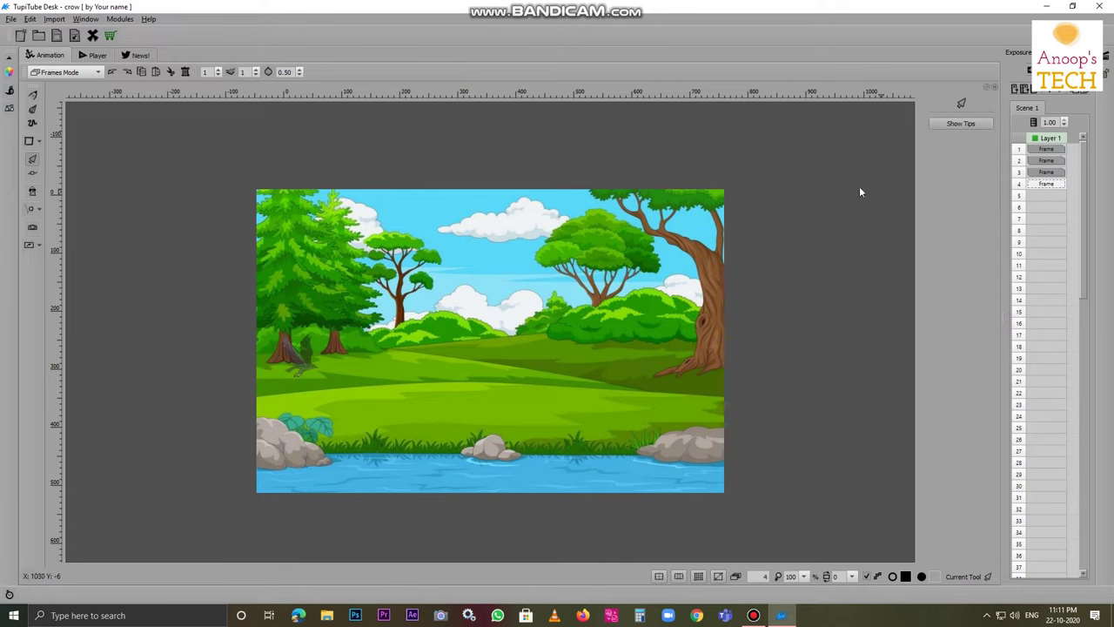
{"action": "left_click", "coordinate": [55, 19]}
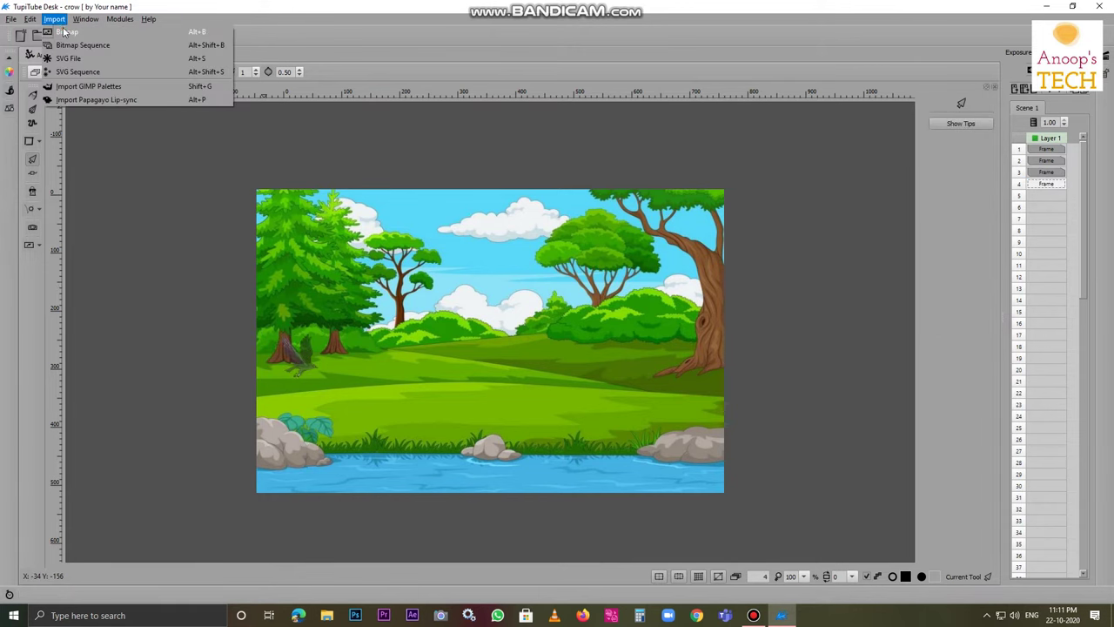
{"action": "left_click", "coordinate": [64, 32]}
{"action": "double_click", "coordinate": [446, 121]}
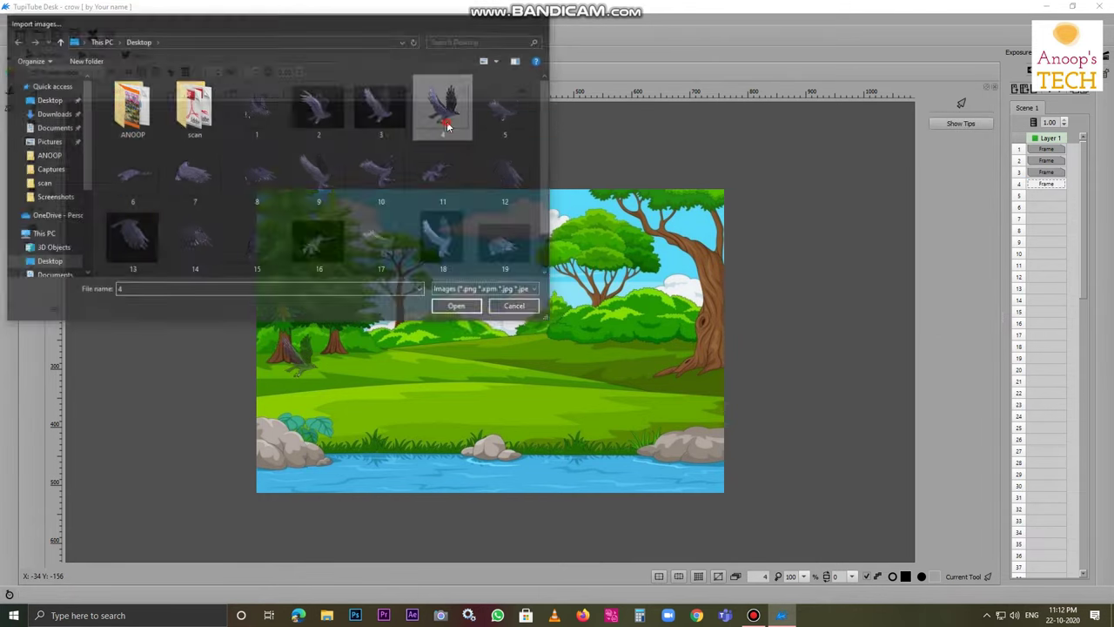
{"action": "left_click_drag", "start_coordinate": [495, 347], "coordinate": [319, 370]}
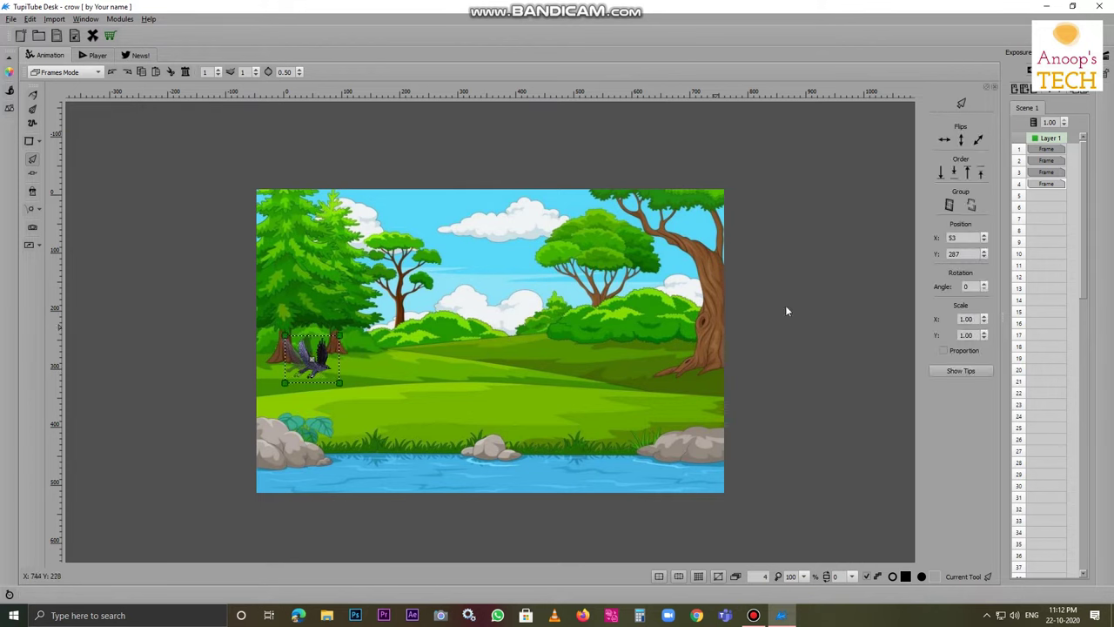
Add frame 5, import crow image 5 and place it at about X 95, Y 303.
{"action": "left_click", "coordinate": [1051, 195]}
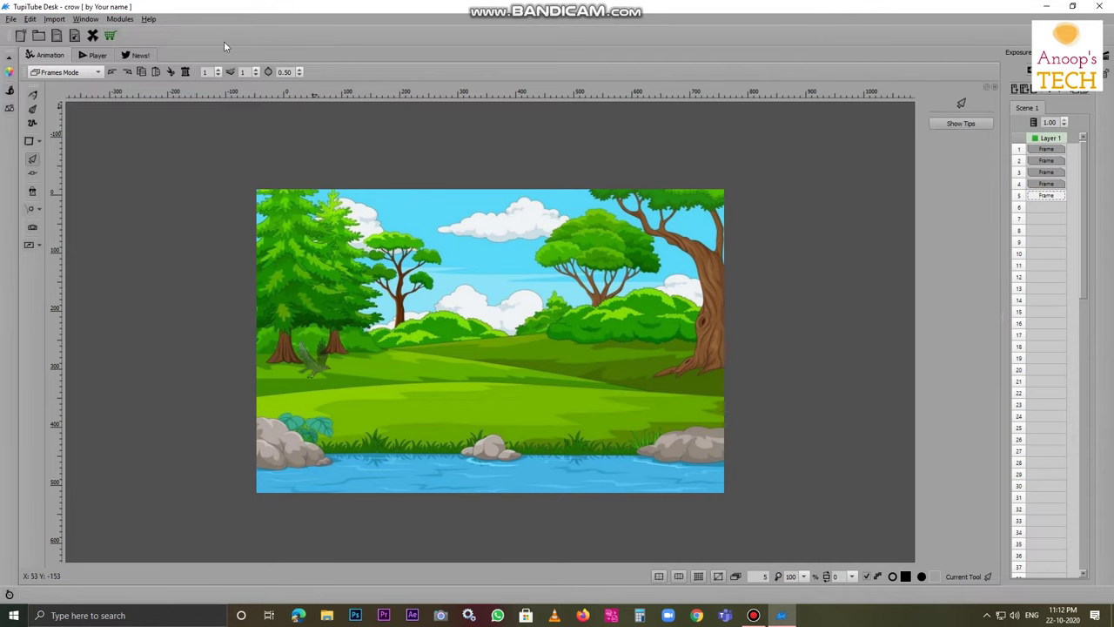
{"action": "left_click", "coordinate": [54, 18]}
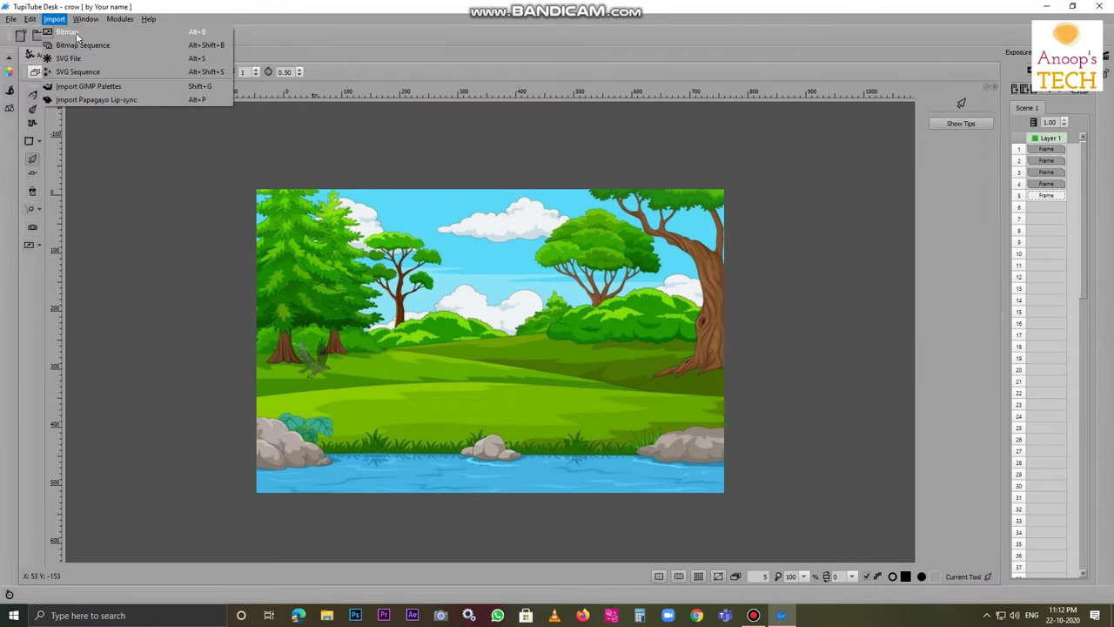
{"action": "left_click", "coordinate": [79, 39]}
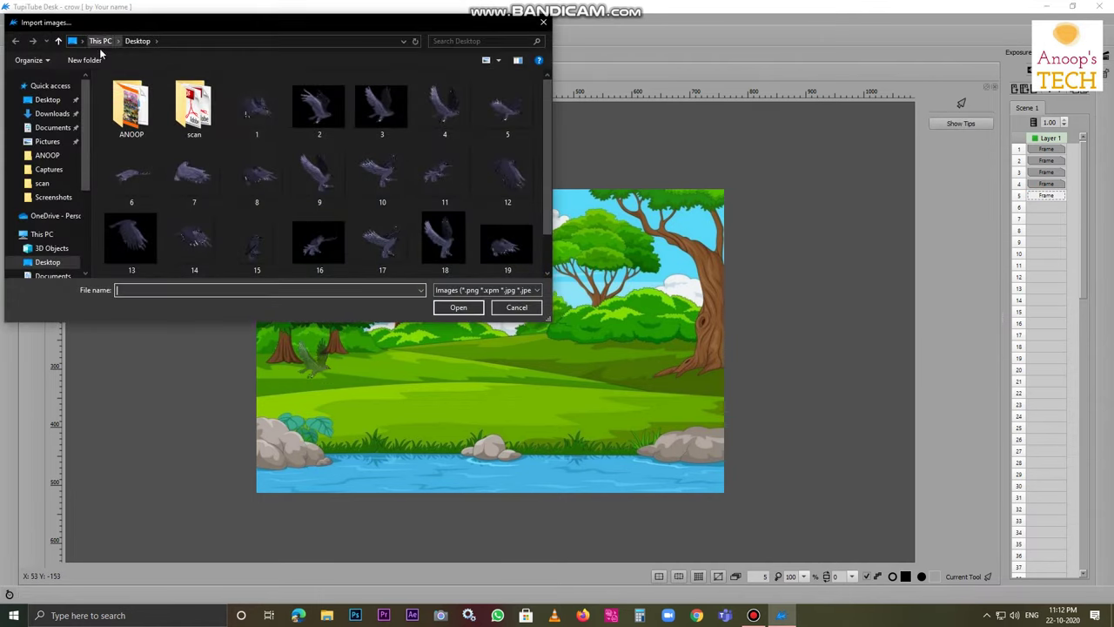
{"action": "double_click", "coordinate": [505, 109]}
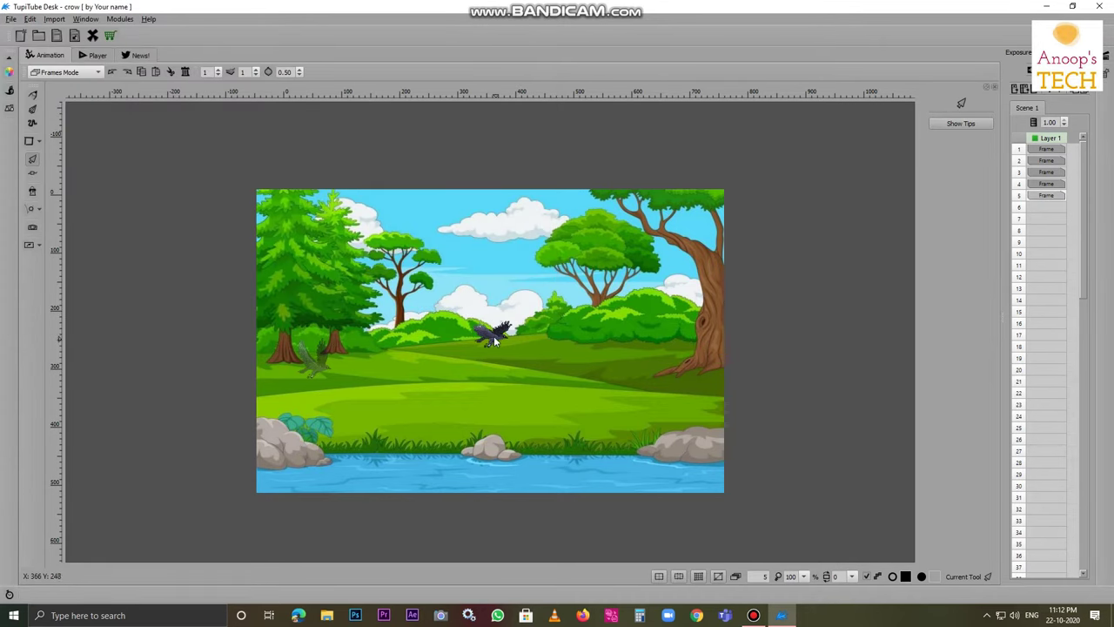
{"action": "left_click_drag", "start_coordinate": [494, 340], "coordinate": [341, 376]}
Add frame 6, import crow image 6 and place it at about X 126, Y 324.
{"action": "left_click", "coordinate": [1047, 195]}
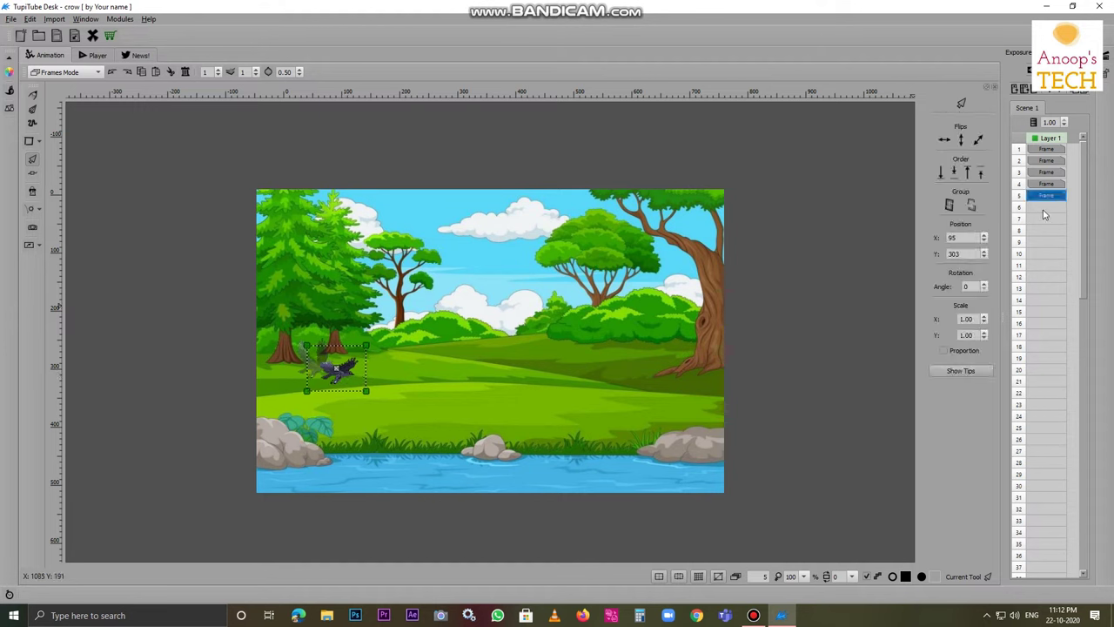
{"action": "left_click", "coordinate": [1045, 209]}
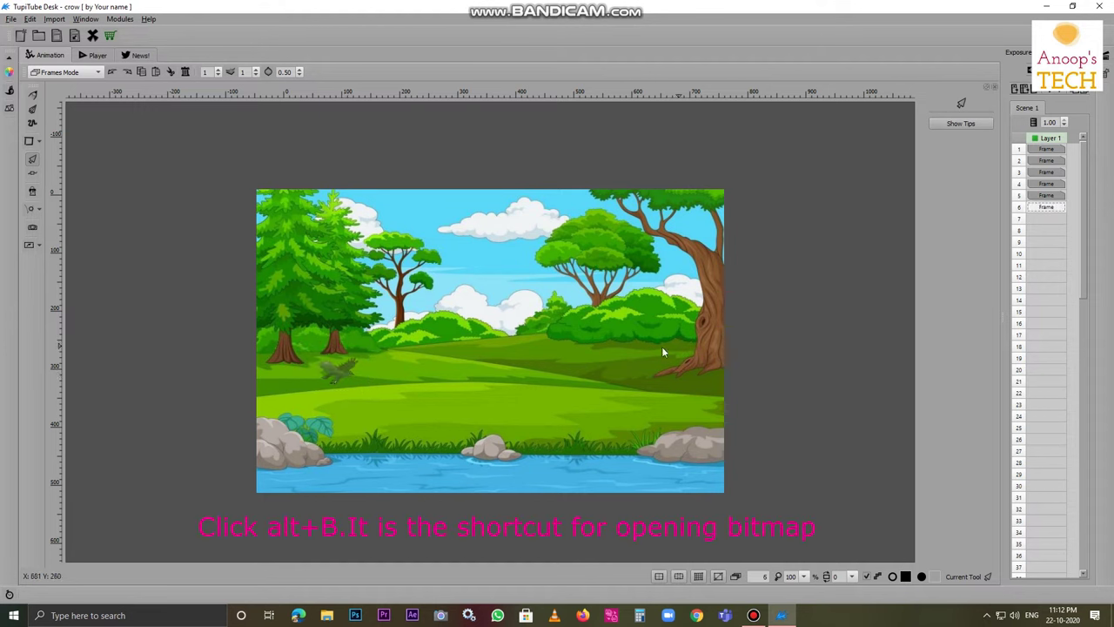
{"action": "key", "text": "alt+b"}
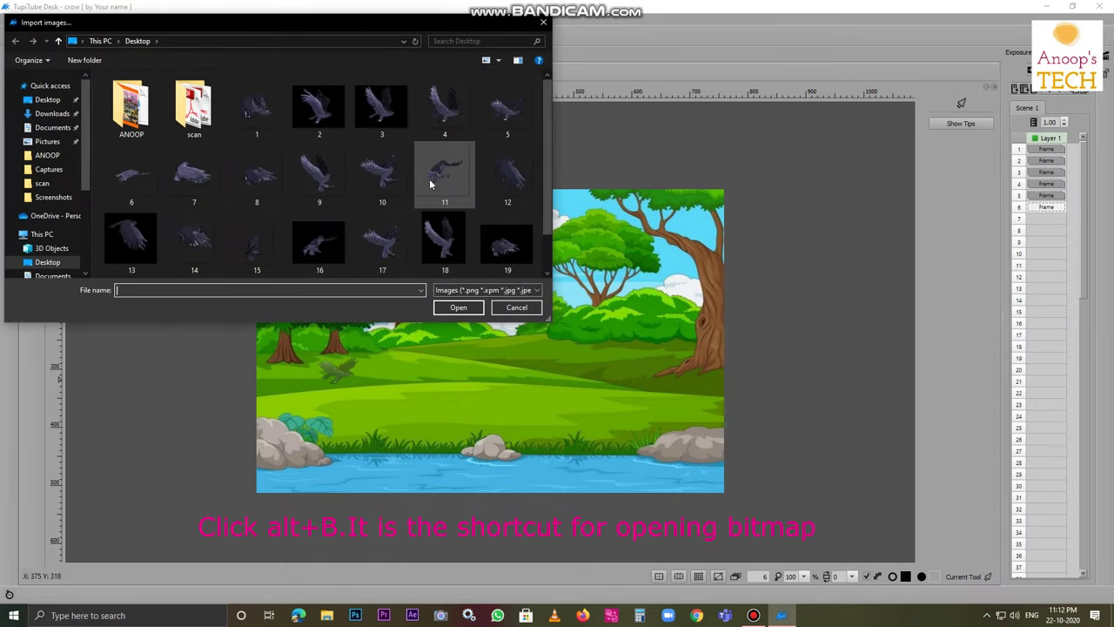
{"action": "double_click", "coordinate": [139, 199]}
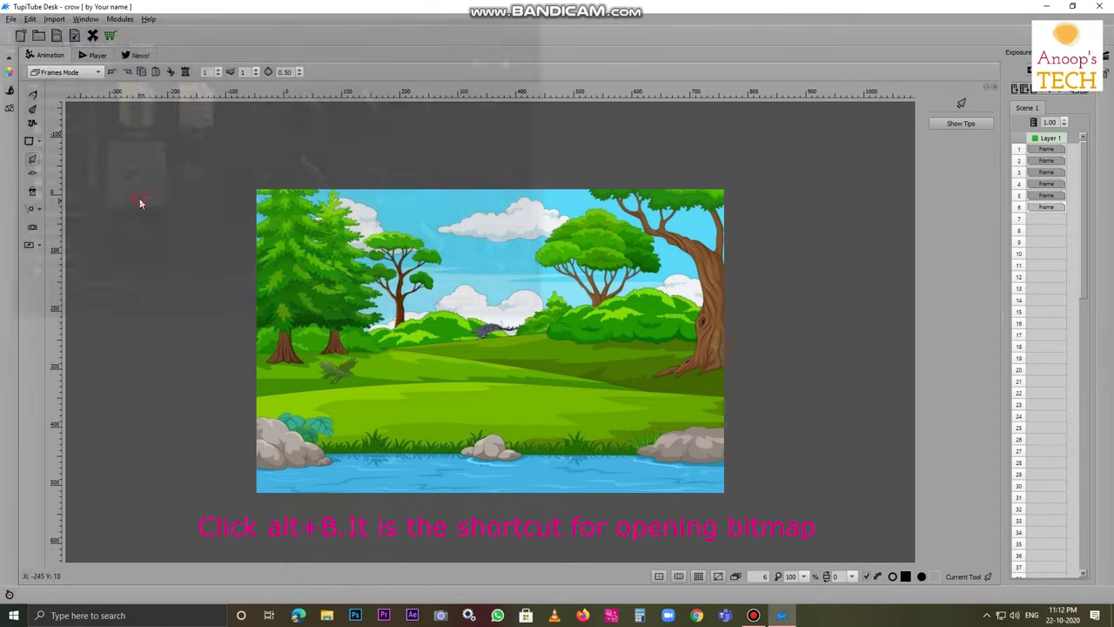
{"action": "left_click_drag", "start_coordinate": [492, 331], "coordinate": [357, 382]}
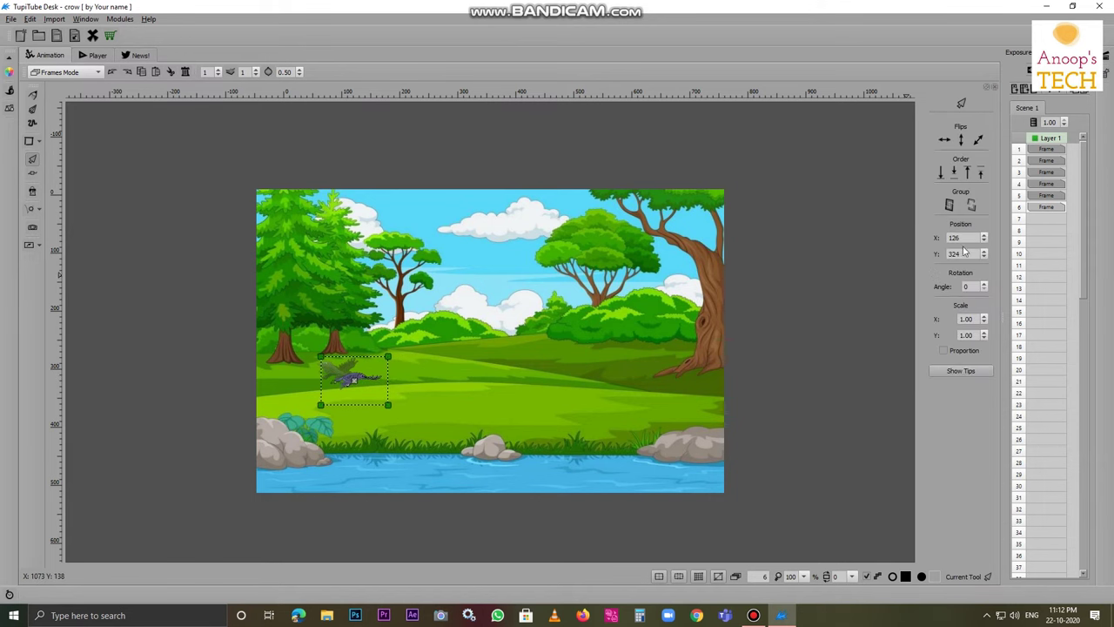
Add frame 7, import crow image 8 and place it slightly right of and below the previous frame's crow.
{"action": "left_click", "coordinate": [1046, 218]}
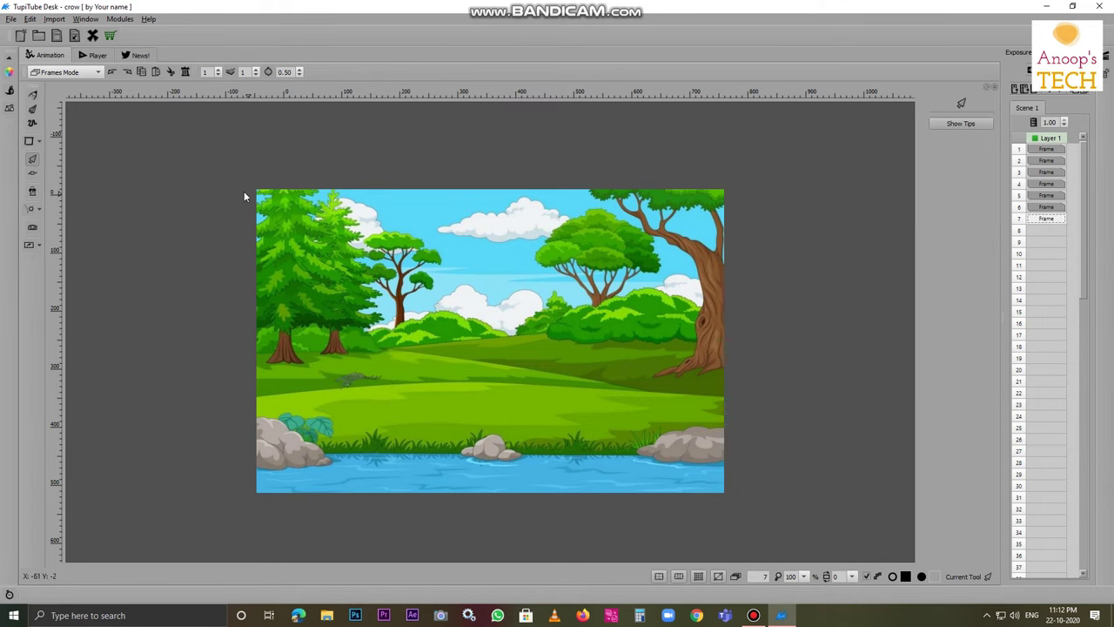
{"action": "key", "text": "alt+b"}
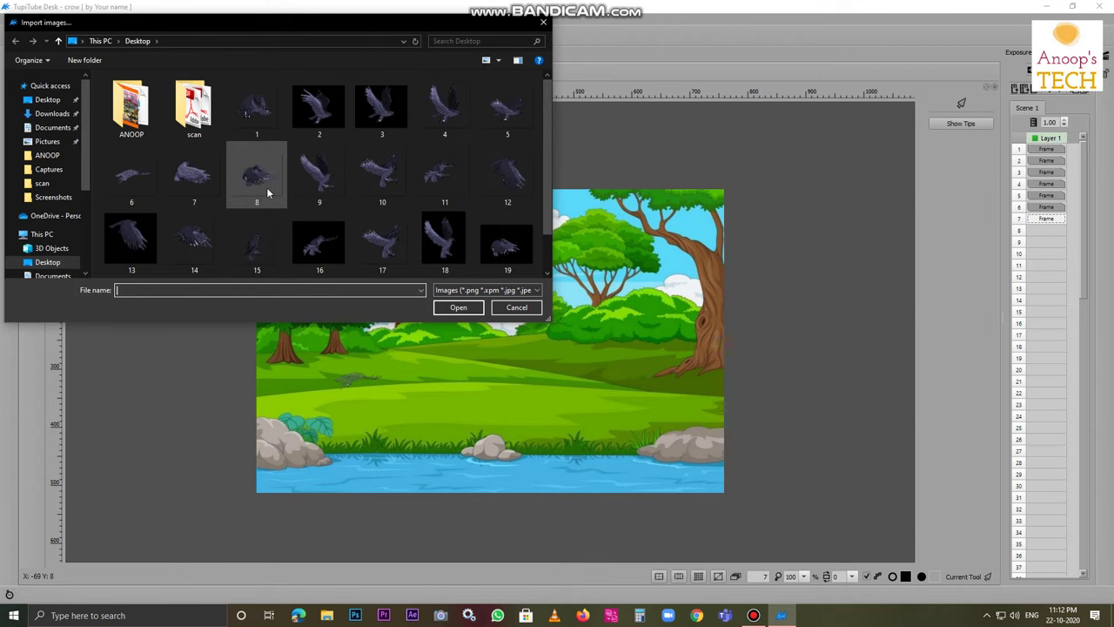
{"action": "double_click", "coordinate": [266, 187]}
{"action": "left_click_drag", "start_coordinate": [501, 339], "coordinate": [377, 390]}
Add frame 8, import crow image 9 and place it just right of the frame 7 crow on the grass.
{"action": "left_click", "coordinate": [1046, 230]}
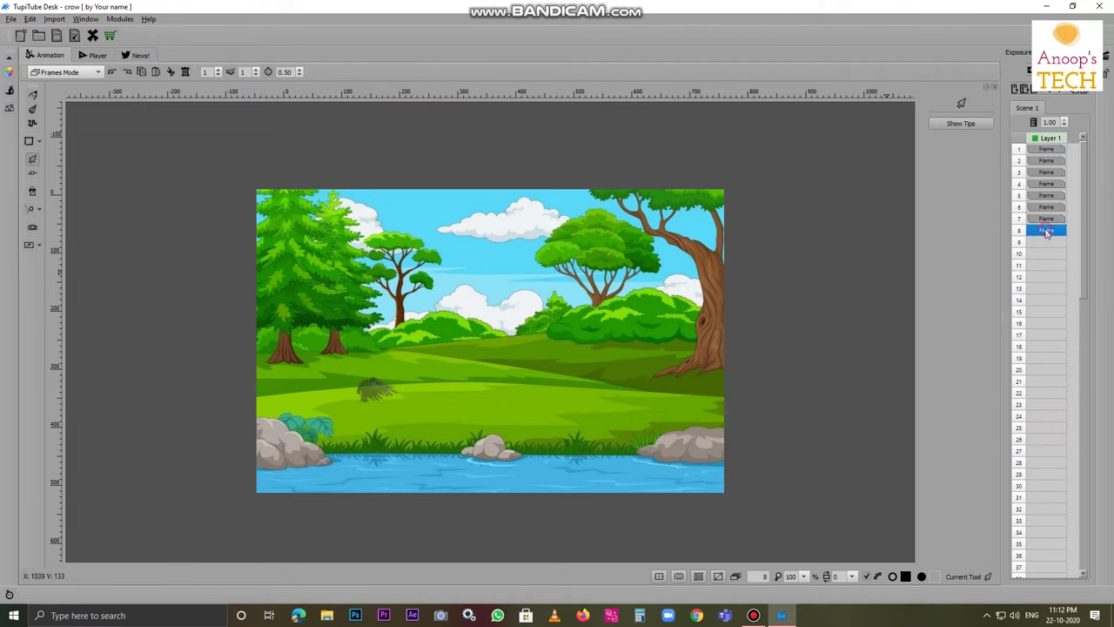
{"action": "key", "text": "alt+b"}
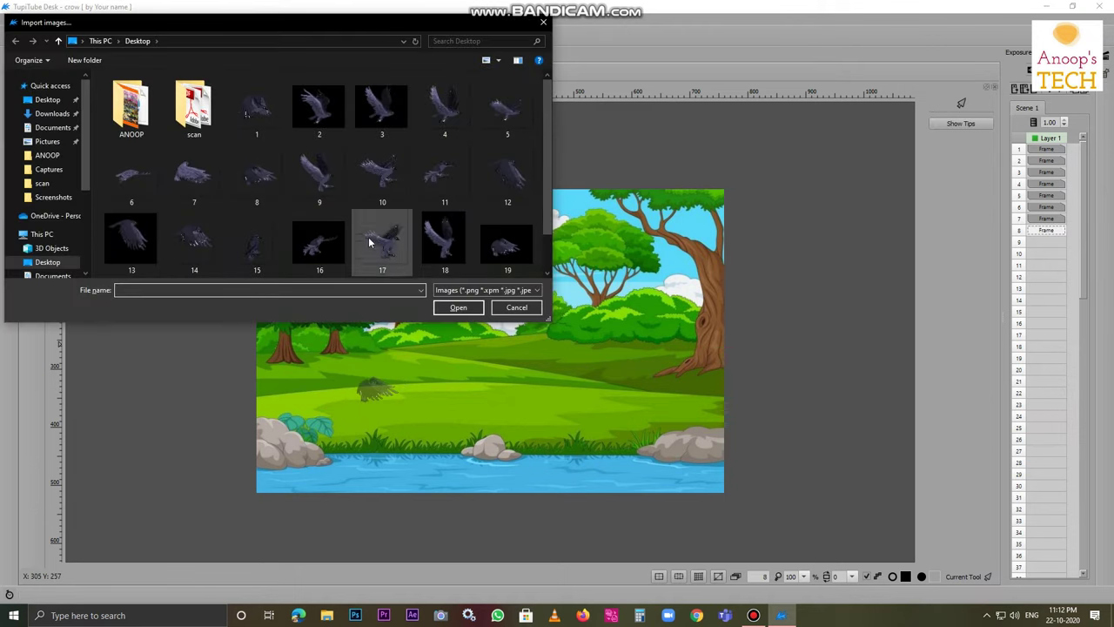
{"action": "double_click", "coordinate": [318, 174]}
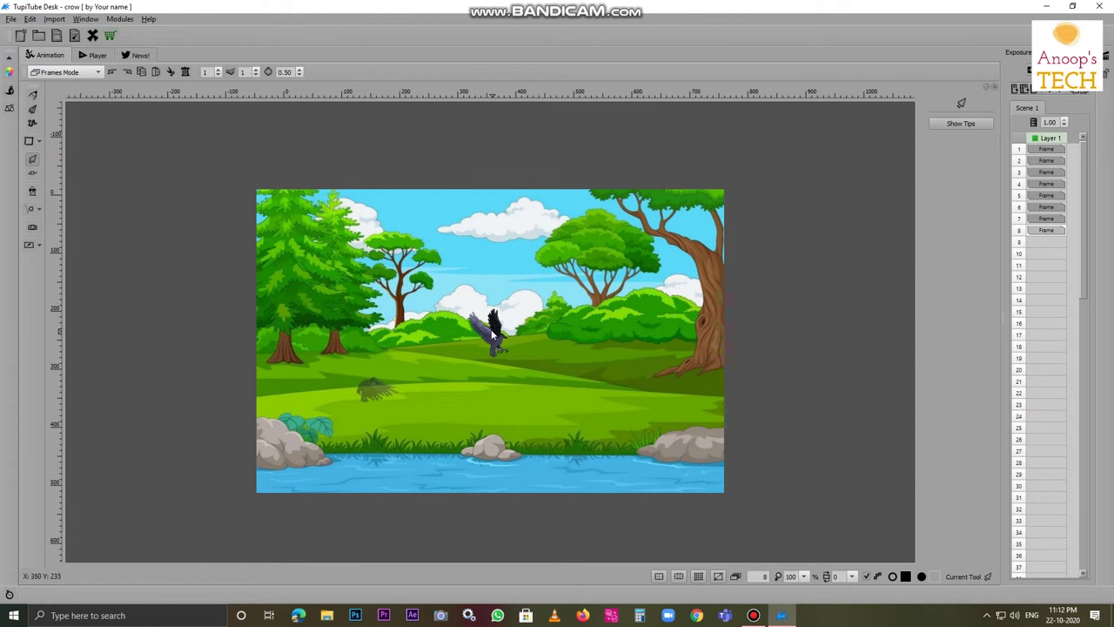
{"action": "left_click_drag", "start_coordinate": [491, 330], "coordinate": [394, 392]}
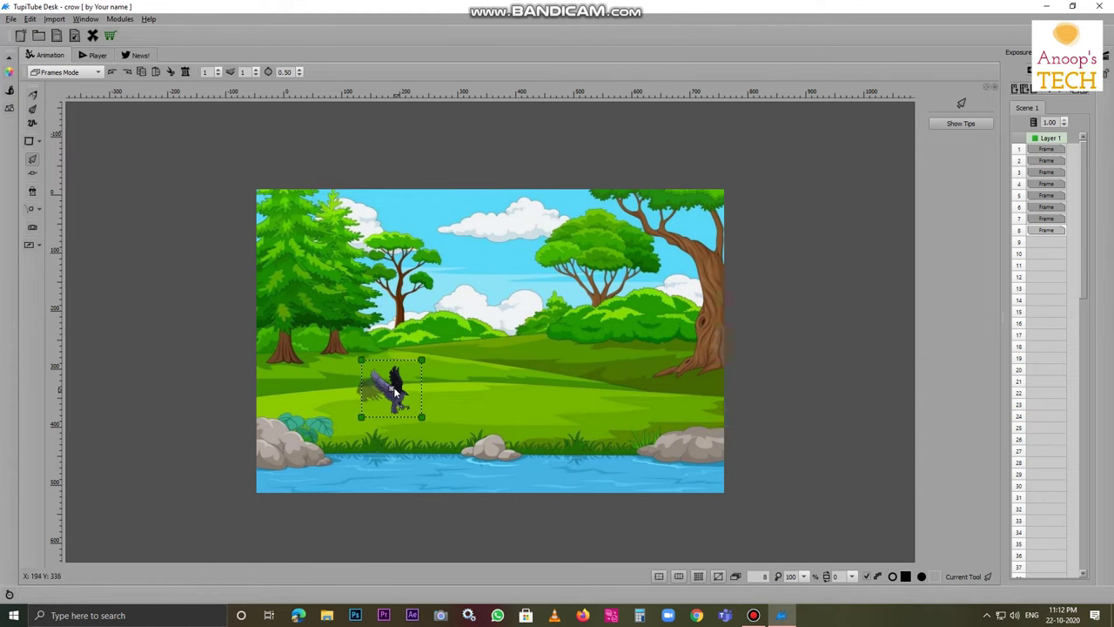
Add frame 9, import crow image 10 and place it at about X 215, Y 357.
{"action": "left_click", "coordinate": [1046, 241]}
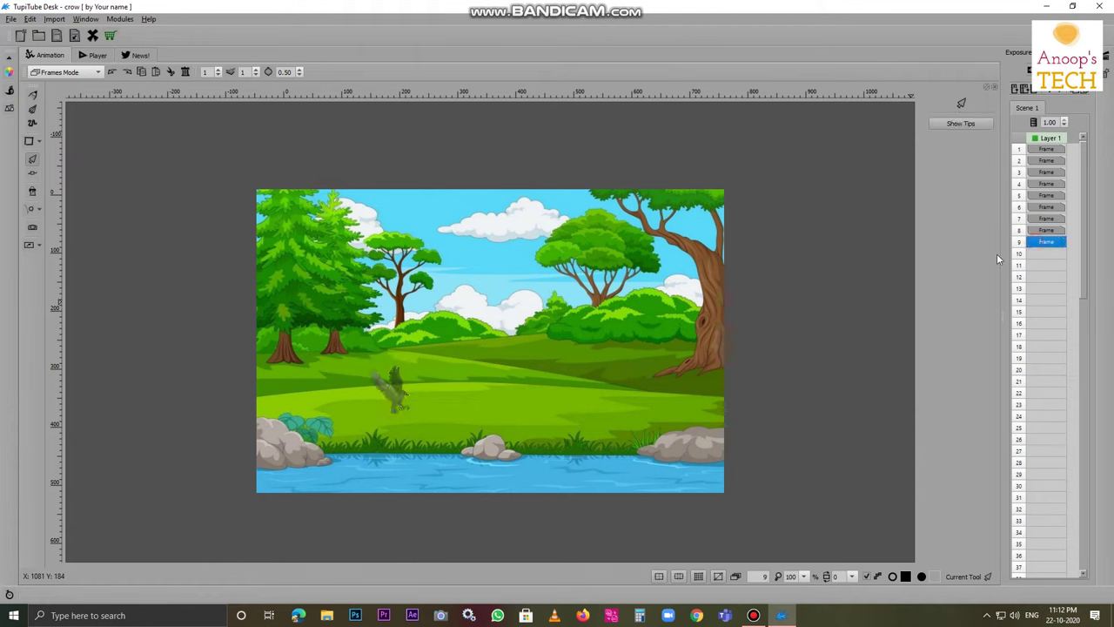
{"action": "key", "text": "alt+b"}
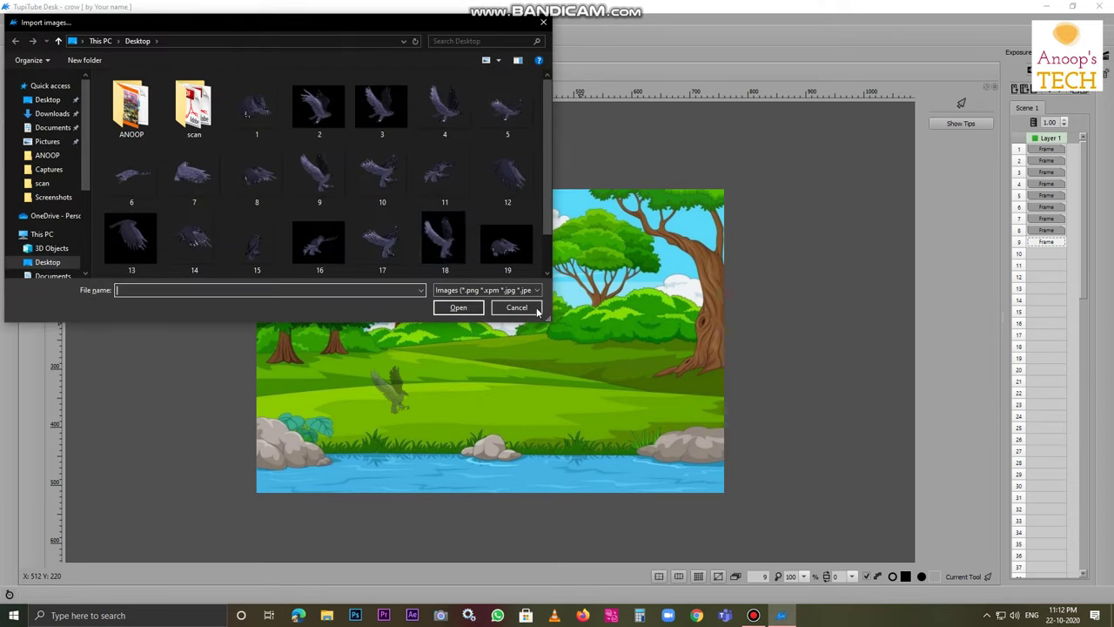
{"action": "left_click", "coordinate": [376, 191]}
{"action": "left_click", "coordinate": [435, 309]}
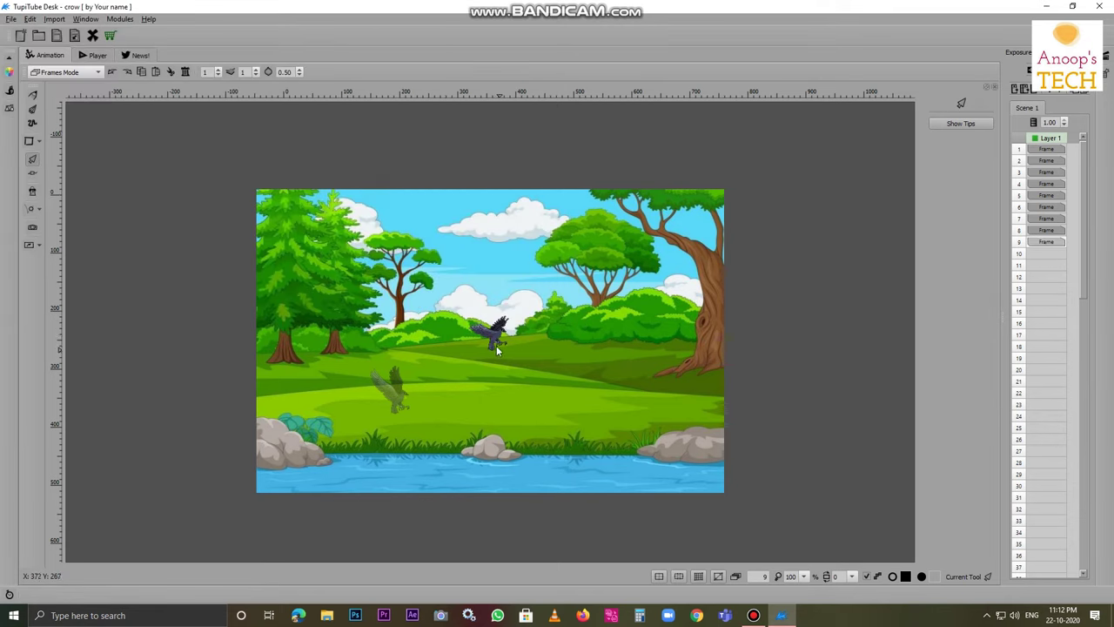
{"action": "left_click_drag", "start_coordinate": [487, 331], "coordinate": [405, 403]}
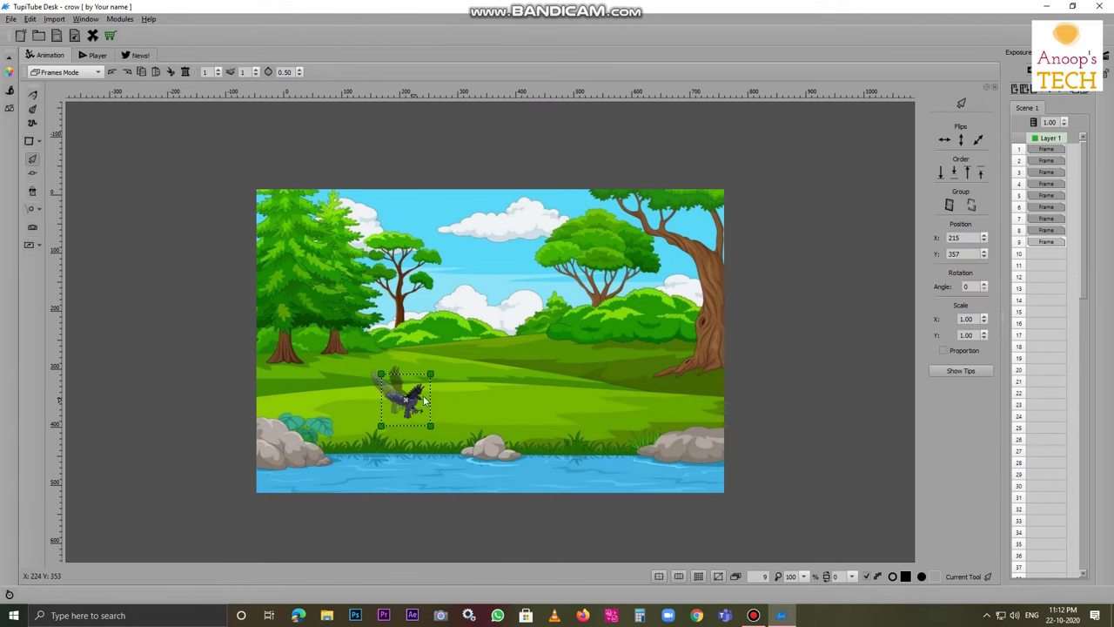
Add frame 10, import crow image 11 and place it at about X 260, Y 371.
{"action": "left_click", "coordinate": [1045, 254]}
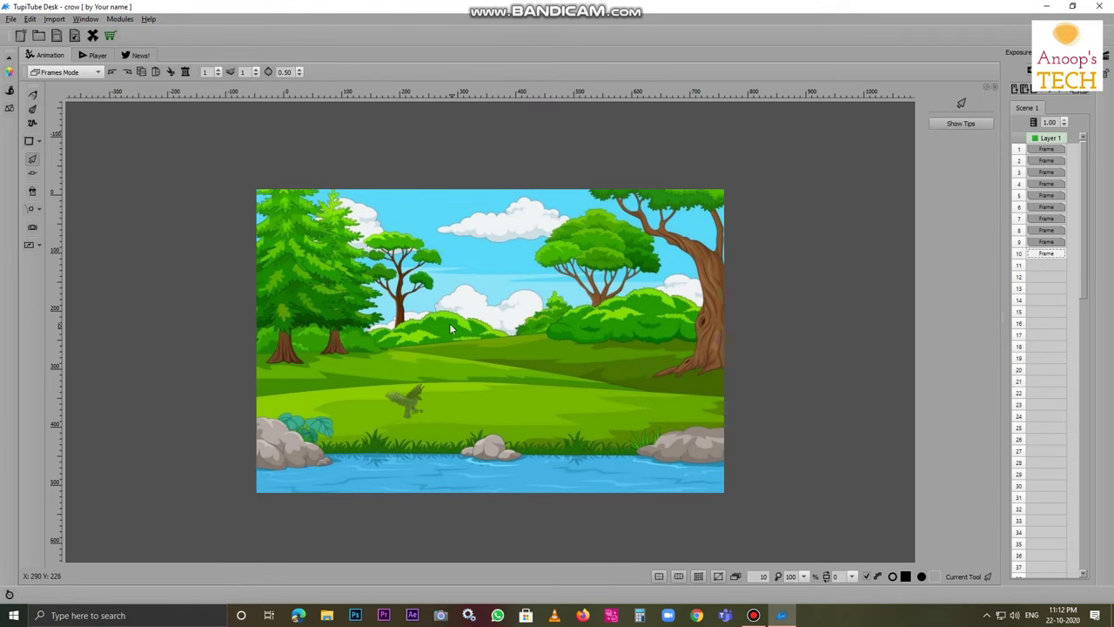
{"action": "key", "text": "ctrl+alt+b"}
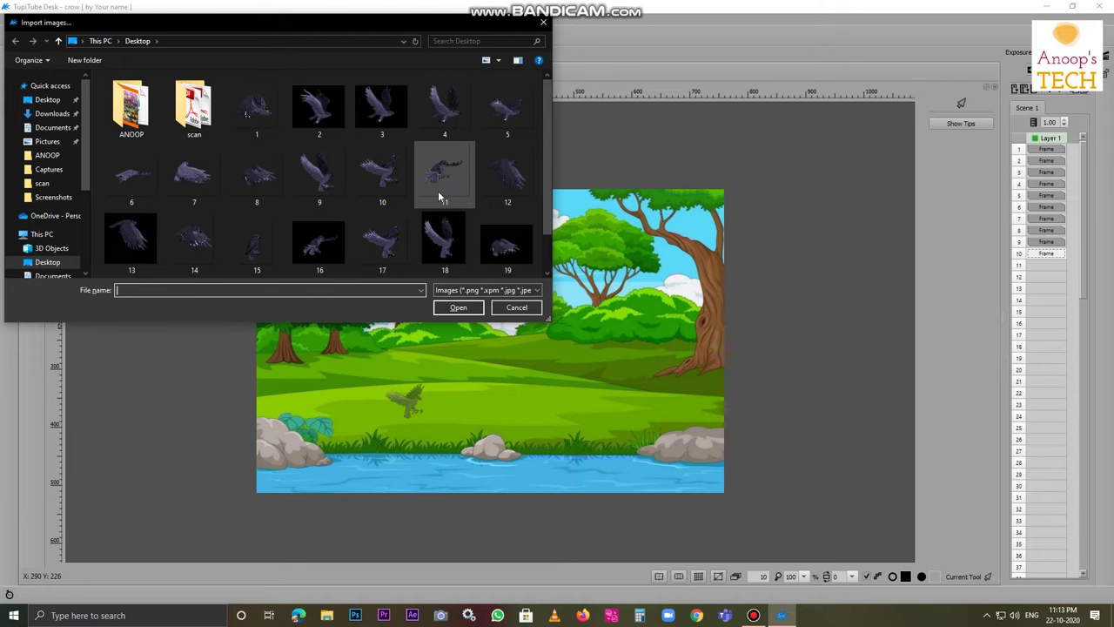
{"action": "double_click", "coordinate": [444, 193]}
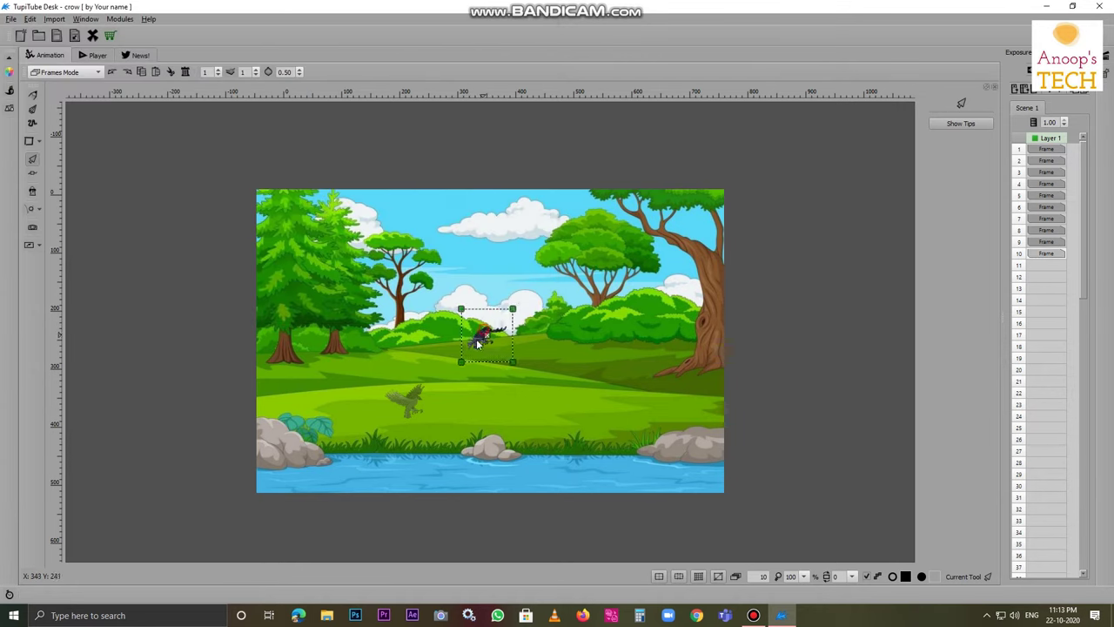
{"action": "left_click_drag", "start_coordinate": [477, 344], "coordinate": [428, 410]}
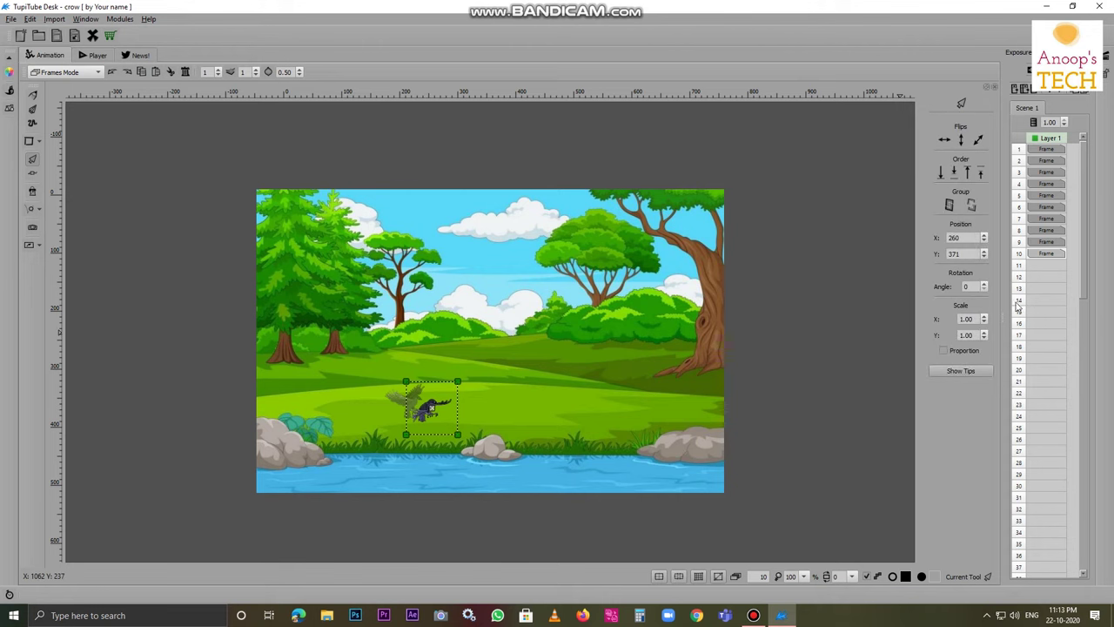
Add frame 11, import crow image 12 and place it at about X 287, Y 395.
{"action": "left_click", "coordinate": [1052, 265]}
{"action": "key", "text": "alt+b"}
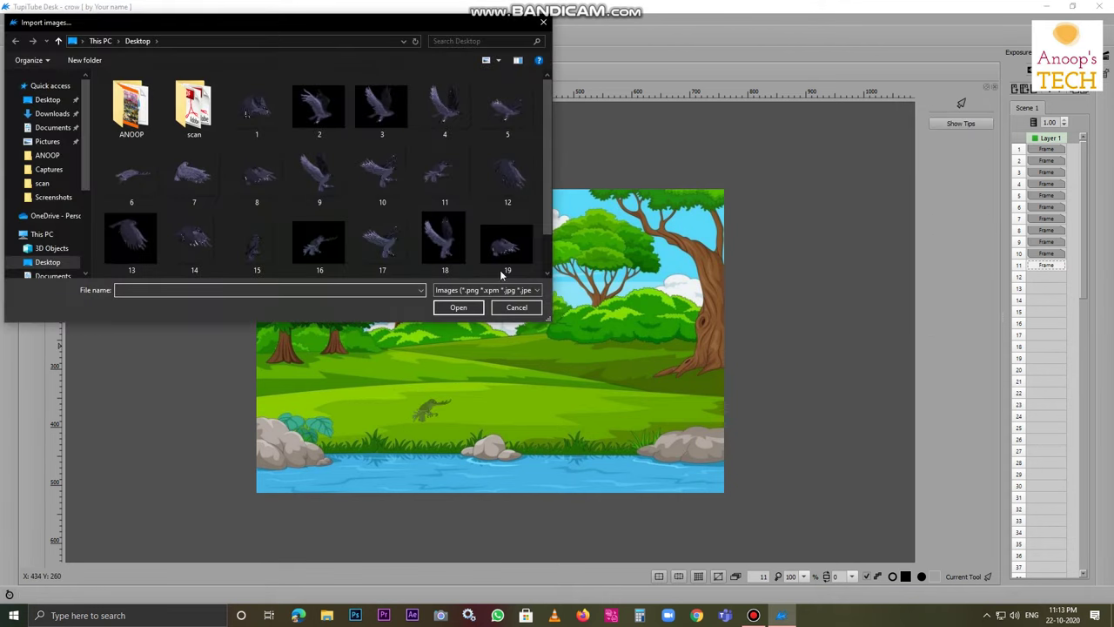
{"action": "double_click", "coordinate": [496, 208]}
{"action": "left_click_drag", "start_coordinate": [498, 330], "coordinate": [452, 419]}
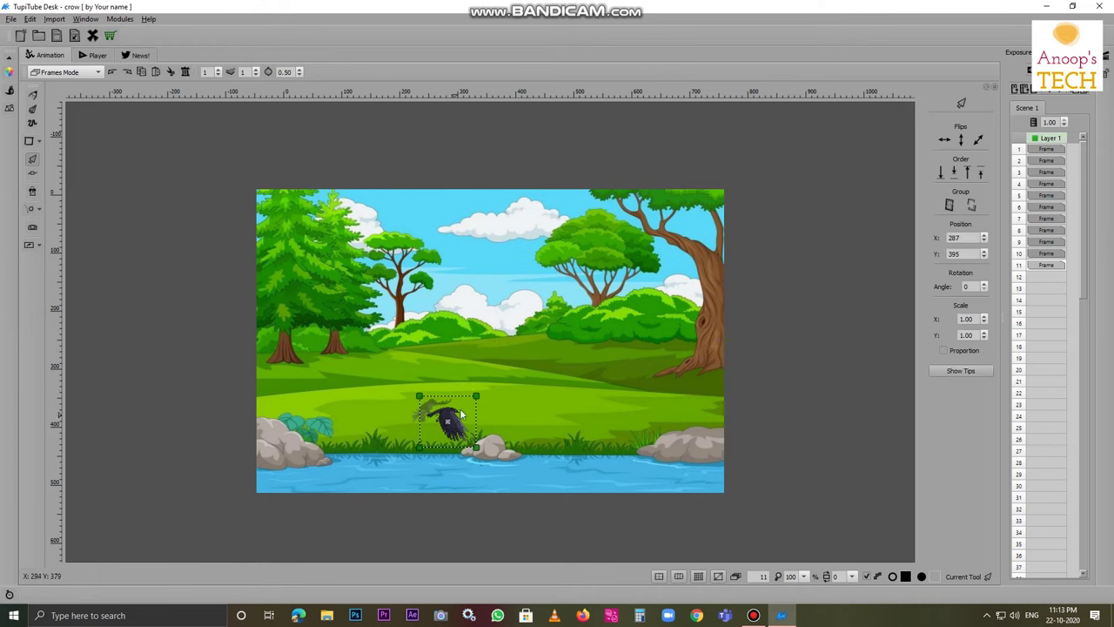
Add frame 12, import crow image 13 and place it beside the middle rock, slightly right of and below the previous crow.
{"action": "left_click", "coordinate": [1045, 277]}
{"action": "key", "text": "alt+b"}
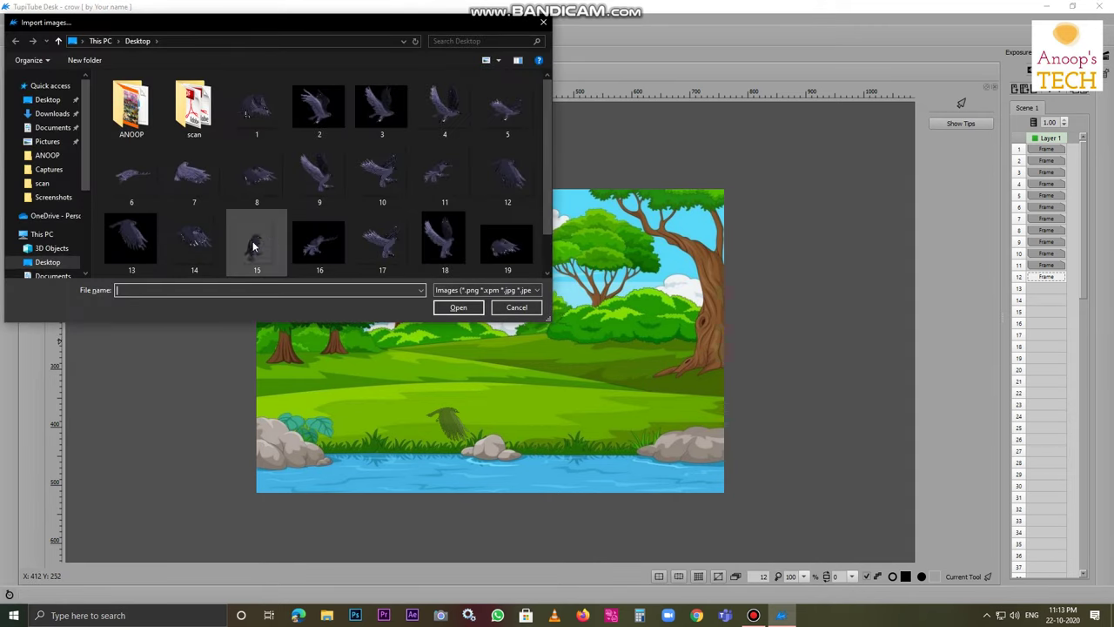
{"action": "double_click", "coordinate": [137, 237]}
{"action": "left_click_drag", "start_coordinate": [485, 319], "coordinate": [460, 418]}
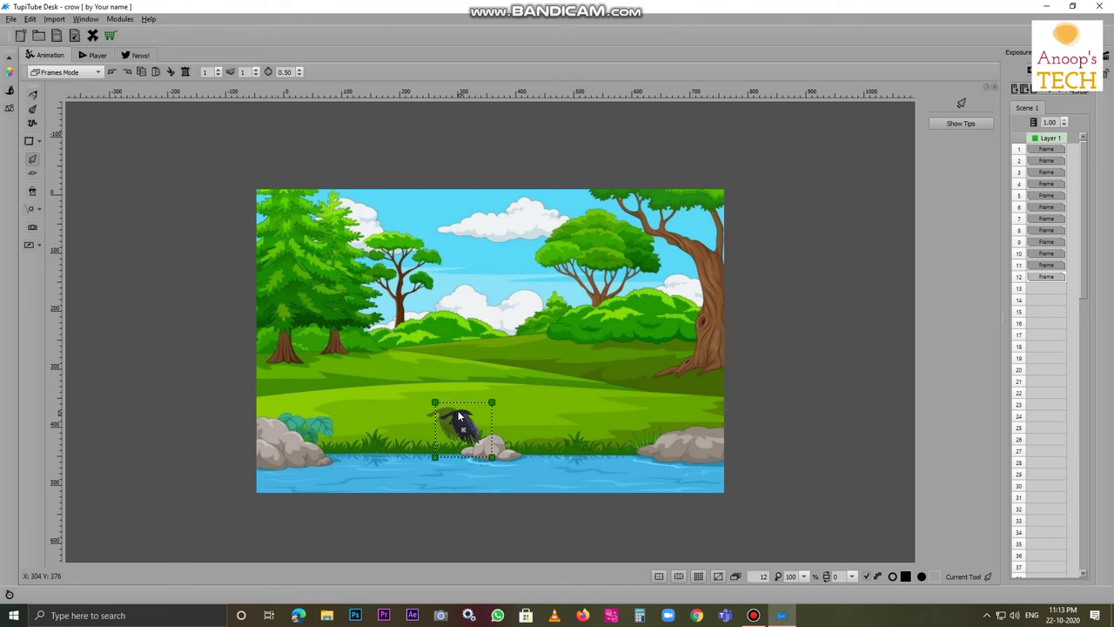
Add frame 13, import the next crow image and place it just above the middle rock.
{"action": "left_click", "coordinate": [1045, 288]}
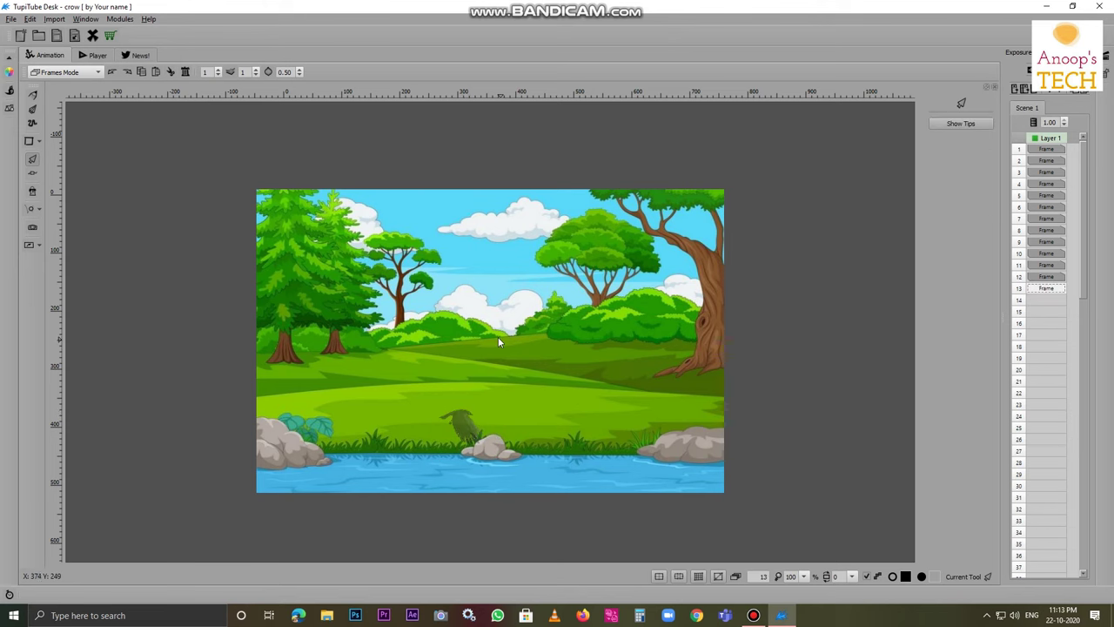
{"action": "key", "text": "alt+b"}
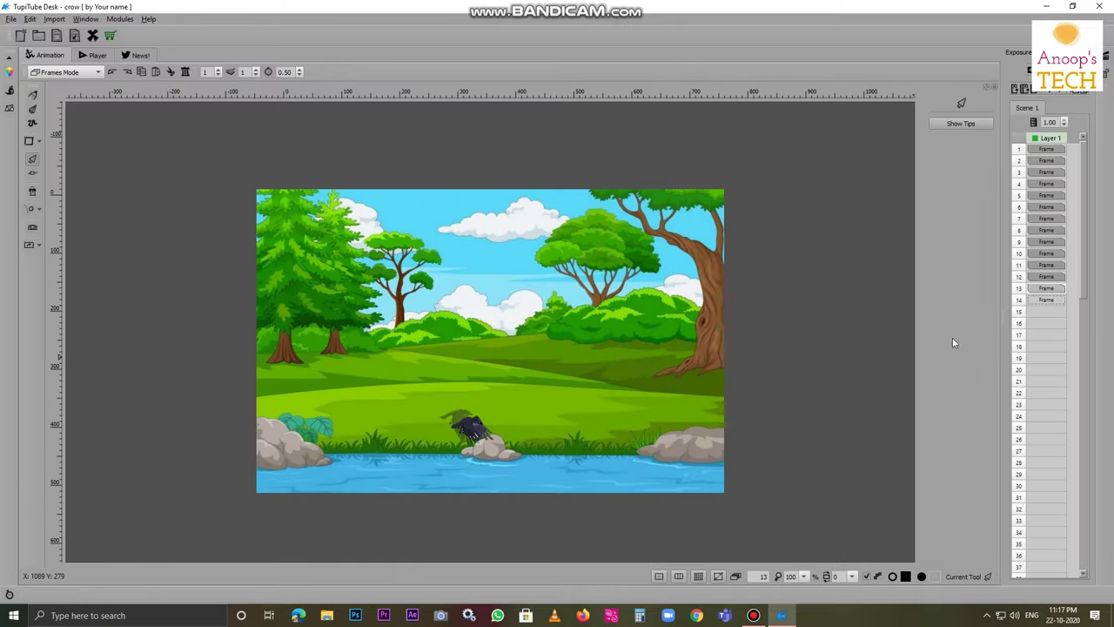
Add frame 14, import crow image 15 and place it standing on the middle rock at about X 360, Y 406.
{"action": "left_click", "coordinate": [1046, 300]}
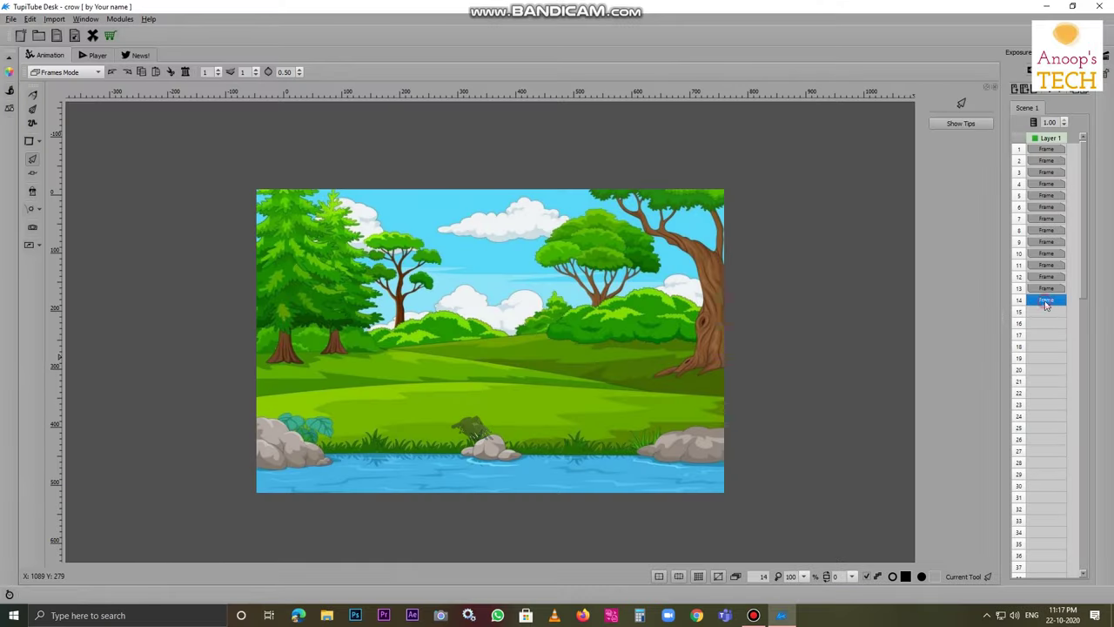
{"action": "key", "text": "alt+b"}
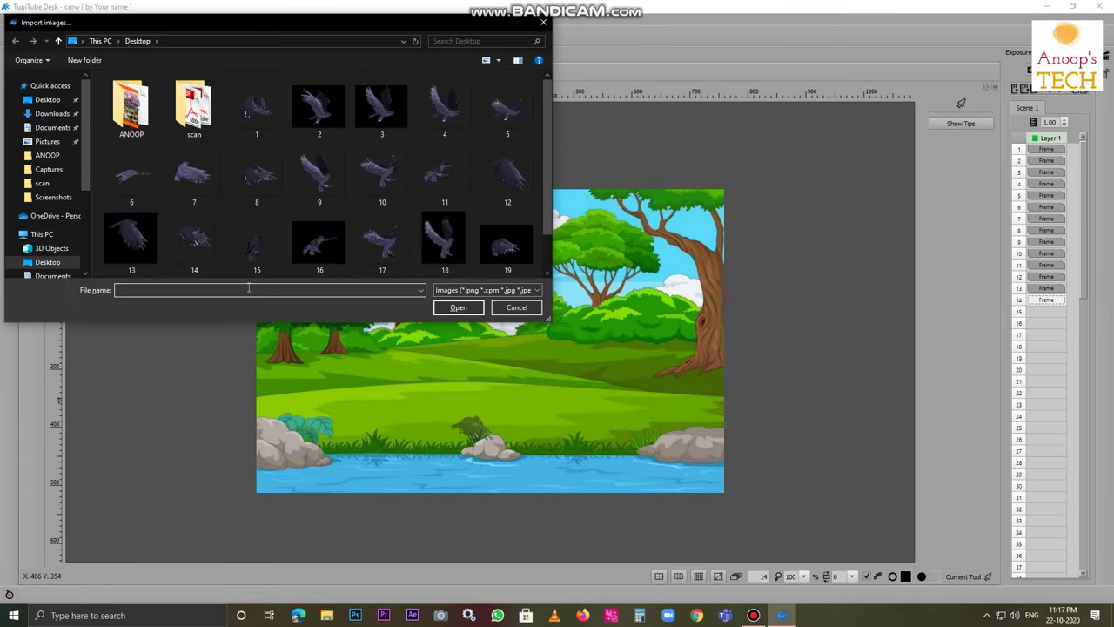
{"action": "double_click", "coordinate": [256, 253]}
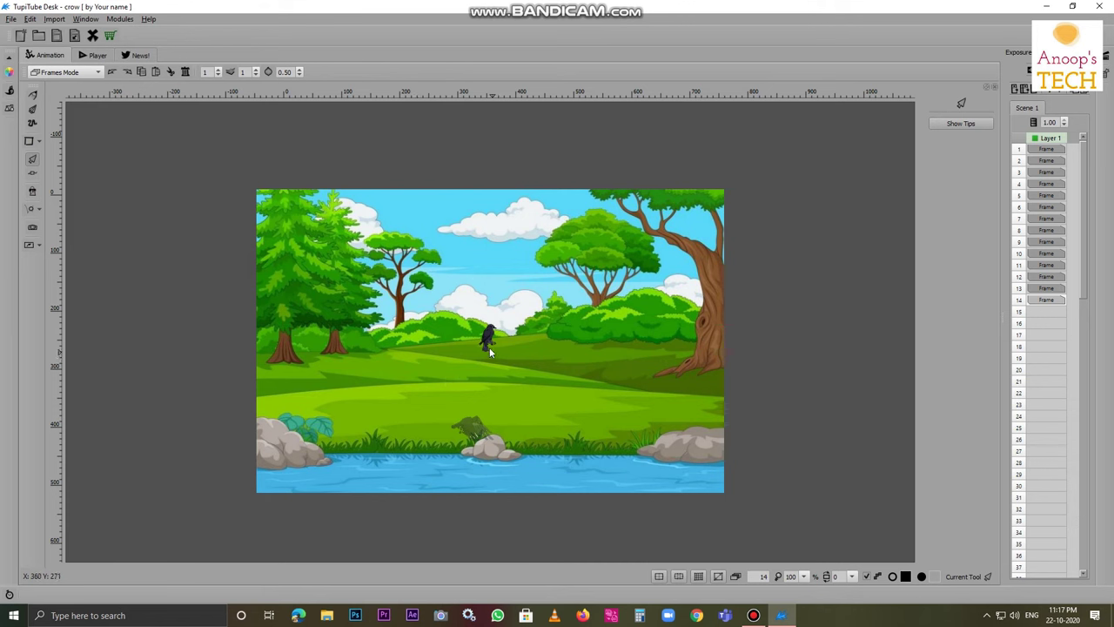
{"action": "left_click_drag", "start_coordinate": [490, 347], "coordinate": [487, 438]}
{"action": "left_click", "coordinate": [735, 386]}
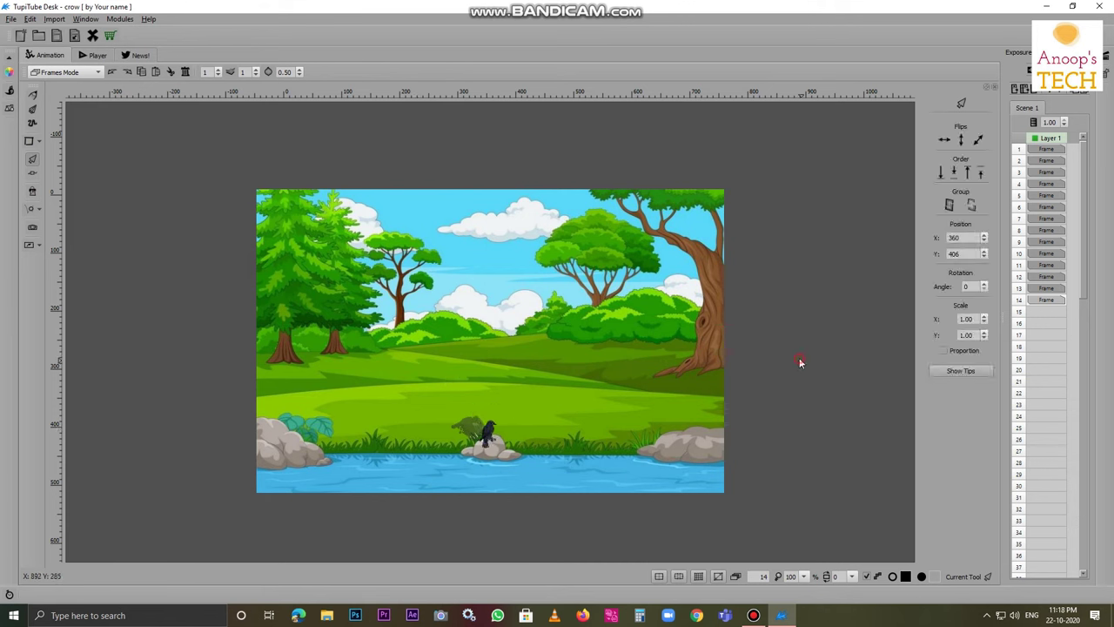
Preview the scene in the player at 7 FPS with looping enabled.
{"action": "left_click", "coordinate": [96, 54]}
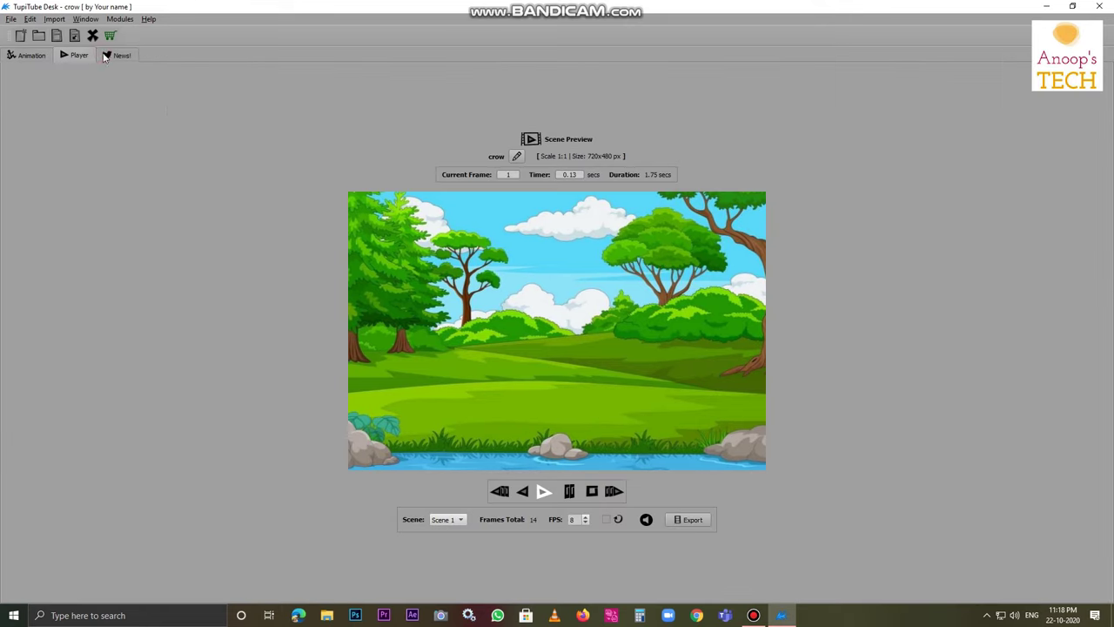
{"action": "left_click", "coordinate": [585, 523]}
{"action": "left_click", "coordinate": [543, 493]}
{"action": "left_click", "coordinate": [608, 519]}
{"action": "left_click", "coordinate": [541, 492]}
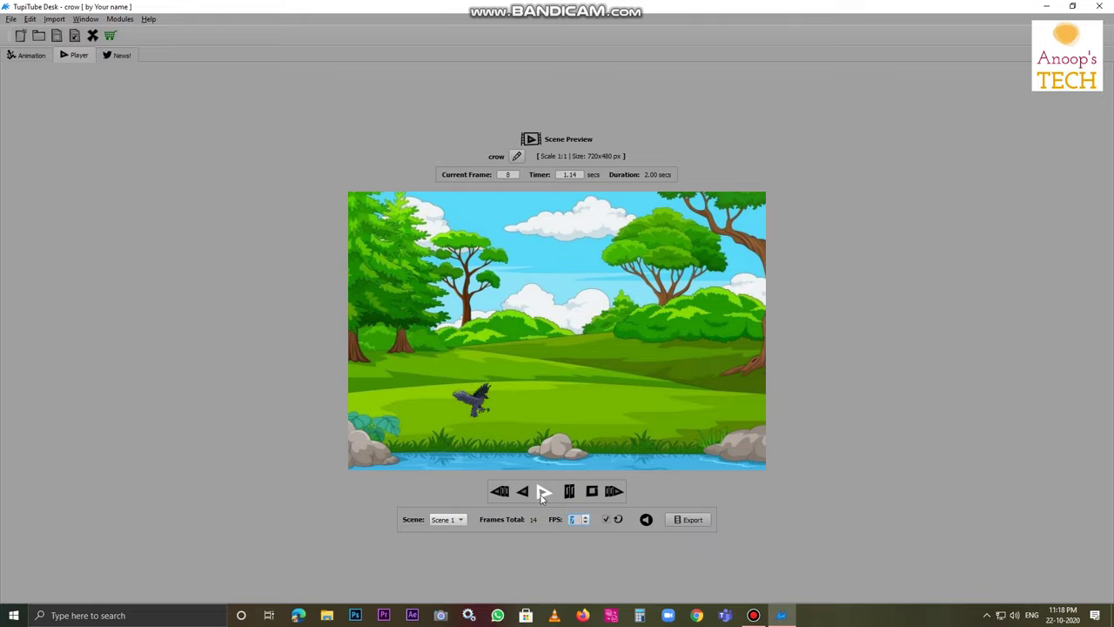